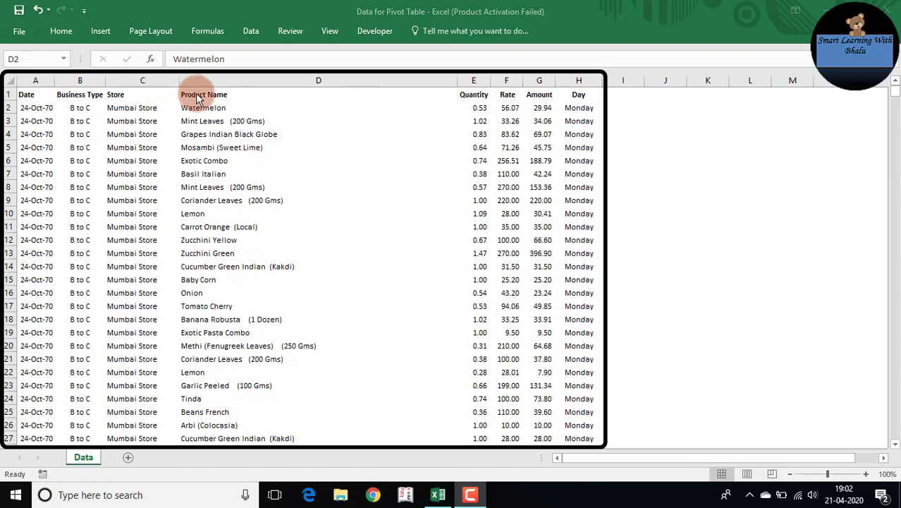
- Turn on filters for the header row of the data table
{"action": "left_click", "coordinate": [166, 120]}
{"action": "key", "text": "ctrl+shift+l"}
{"action": "key", "text": "Up"}
{"action": "key", "text": "Left"}
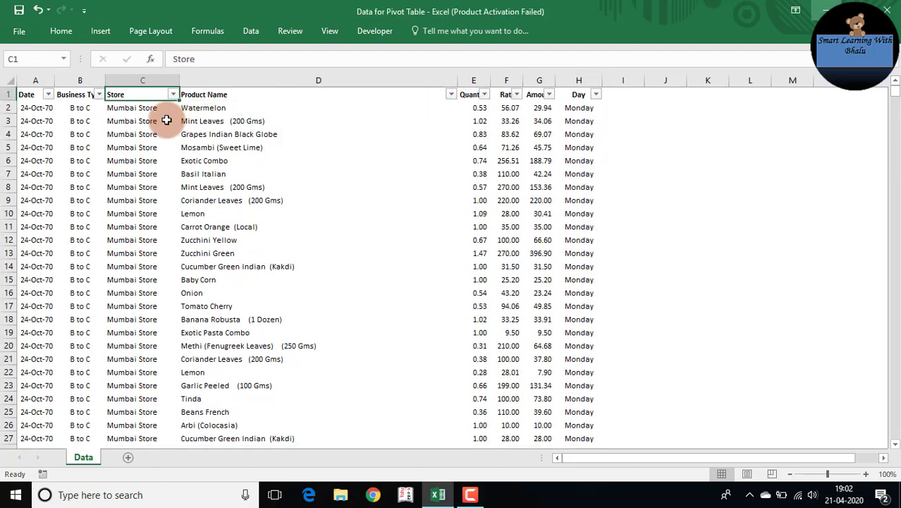
- Examine the store names offered in the Store column's filter list
{"action": "key", "text": "alt+Down"}
{"action": "key", "text": "Down"}
{"action": "key", "text": "Down"}
{"action": "key", "text": "Down"}
{"action": "key", "text": "Down"}
{"action": "key", "text": "Down"}
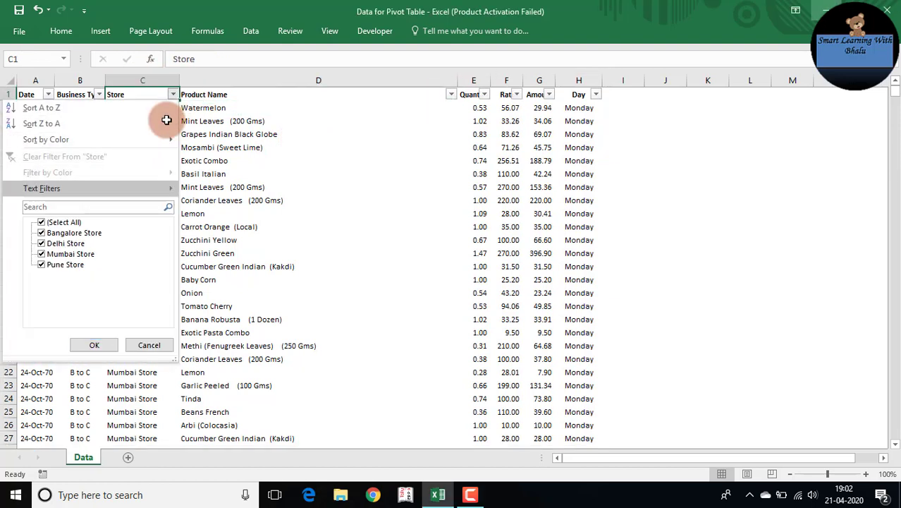
{"action": "key", "text": "Down"}
{"action": "key", "text": "Down"}
{"action": "key", "text": "Down"}
{"action": "key", "text": "Down"}
{"action": "key", "text": "Down"}
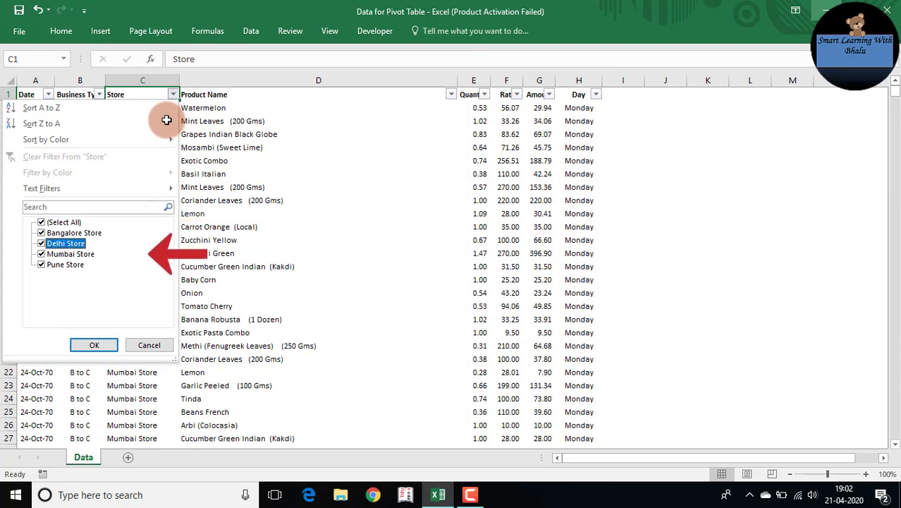
{"action": "key", "text": "Escape"}
- Examine the Product Name filter list and the product entries down to the last data row
{"action": "key", "text": "Right"}
{"action": "key", "text": "alt+Down"}
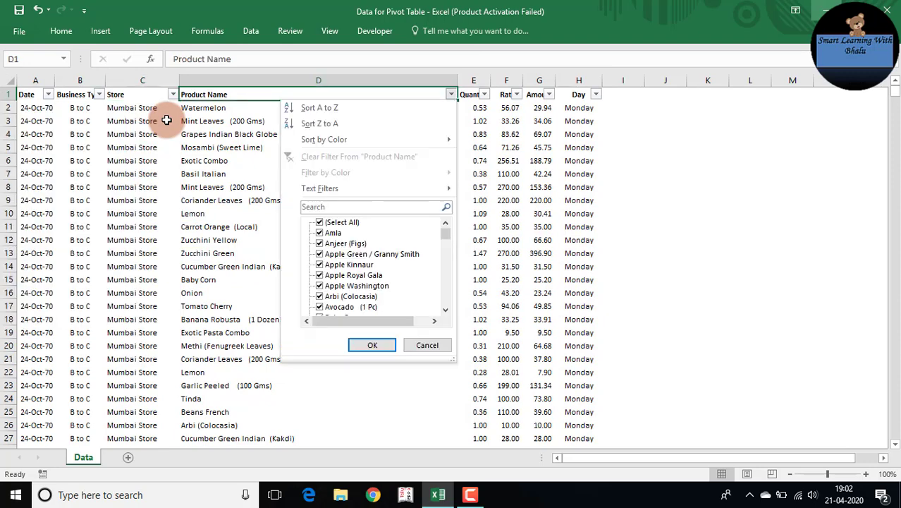
{"action": "key", "text": "Down"}
{"action": "key", "text": "Down"}
{"action": "key", "text": "Escape"}
{"action": "key", "text": "Down"}
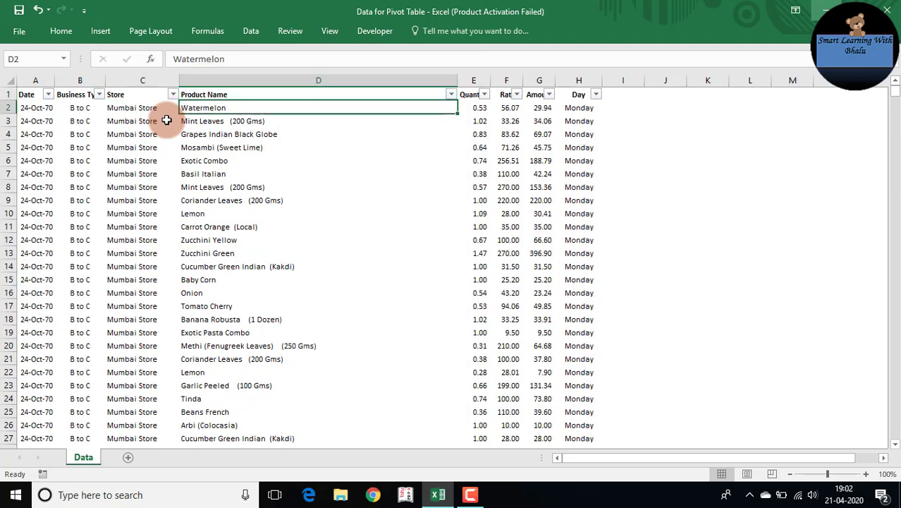
{"action": "key", "text": "ctrl+shift+Down"}
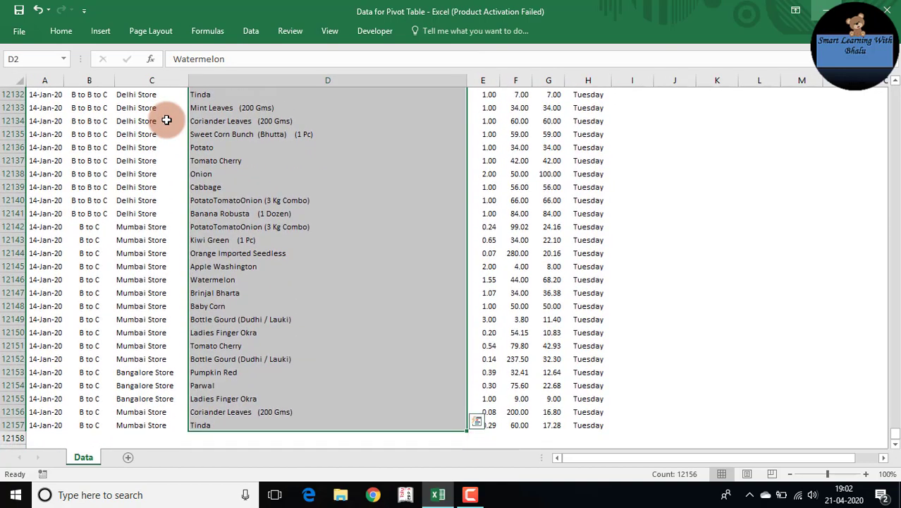
{"action": "key", "text": "ctrl+Up"}
{"action": "key", "text": "Right"}
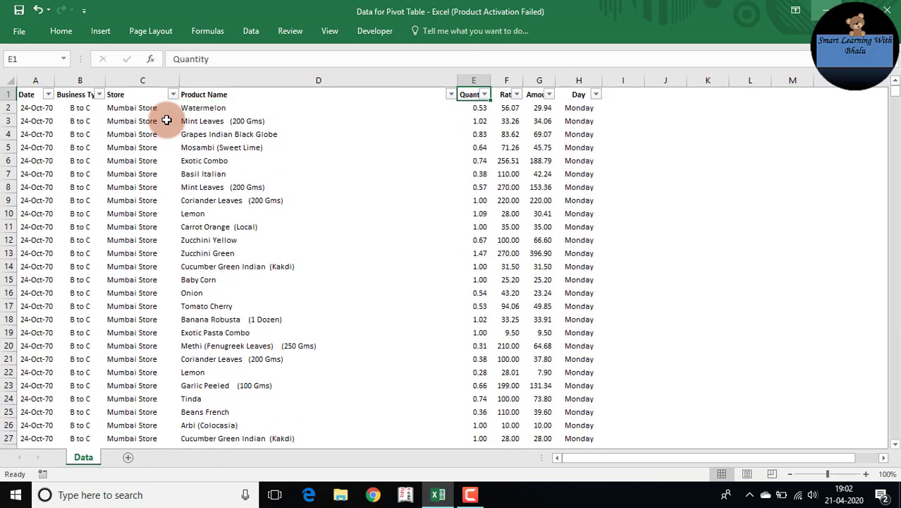
- Review the Quantity, Rate and Amount columns and the Day entries down to the last row
{"action": "key", "text": "Left"}
{"action": "key", "text": "Down"}
{"action": "key", "text": "Right"}
{"action": "key", "text": "Right"}
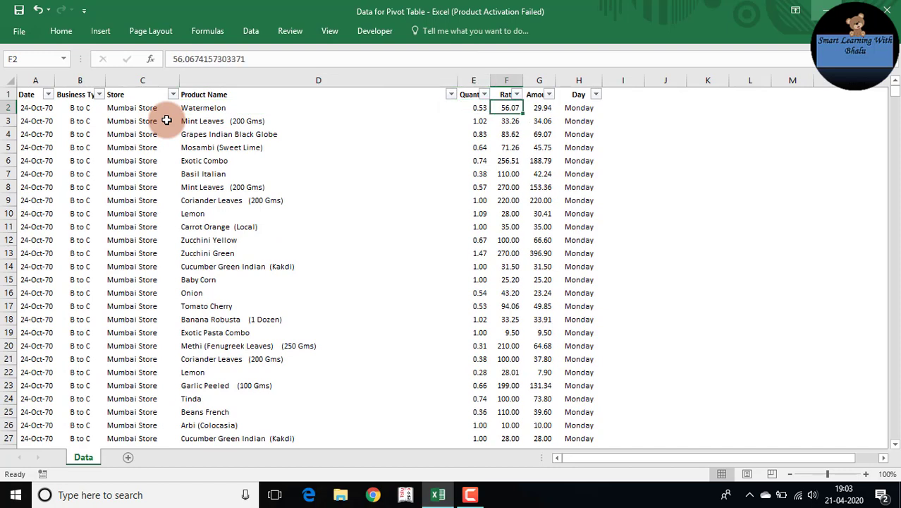
{"action": "key", "text": "Left"}
{"action": "key", "text": "Up"}
{"action": "key", "text": "Right"}
{"action": "key", "text": "Right"}
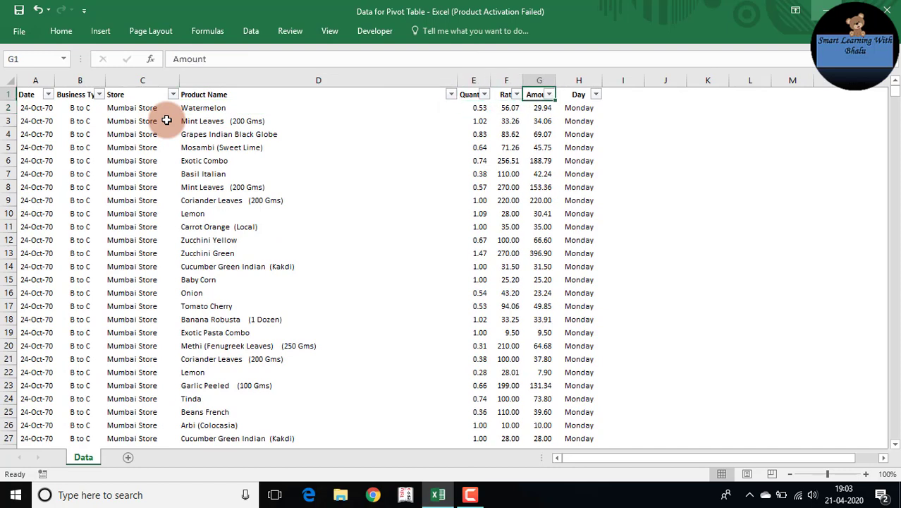
{"action": "key", "text": "Right"}
{"action": "key", "text": "Down"}
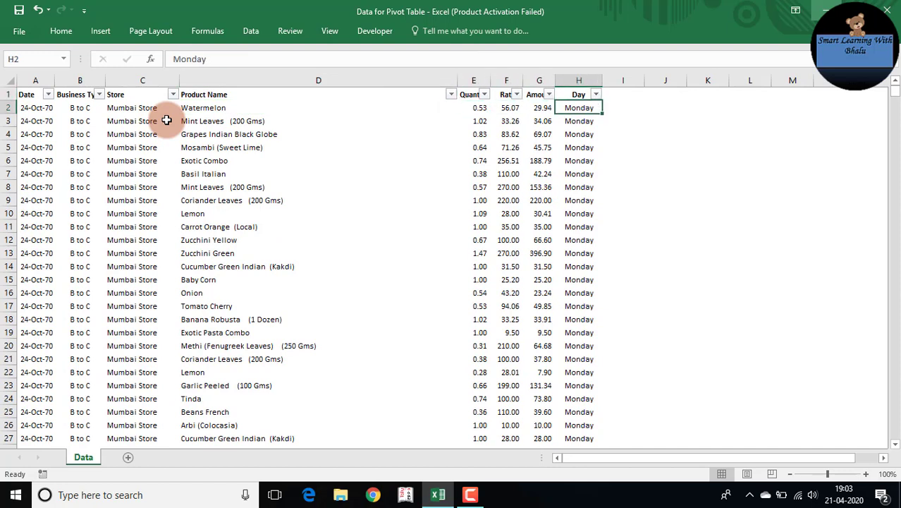
{"action": "key", "text": "ctrl+Down"}
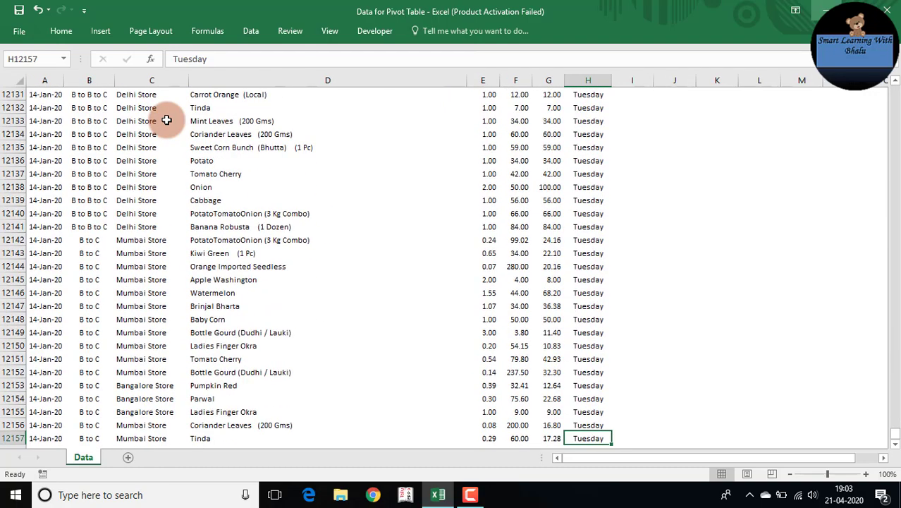
- Remove the filters from the header row of the data table
{"action": "key", "text": "ctrl+Up"}
{"action": "key", "text": "Down"}
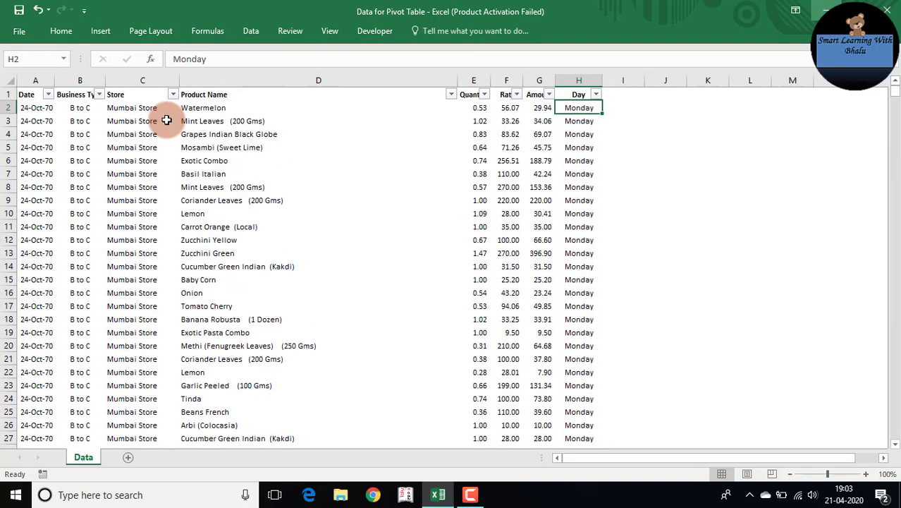
{"action": "key", "text": "ctrl+shift+l"}
{"action": "key", "text": "Left"}
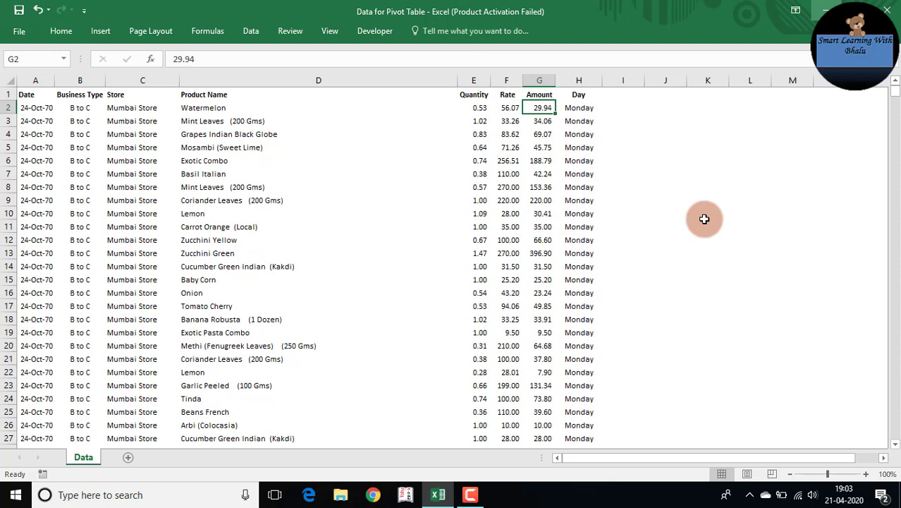
{"action": "key", "text": "Left"}
{"action": "key", "text": "Left"}
{"action": "key", "text": "Left"}
{"action": "key", "text": "Left"}
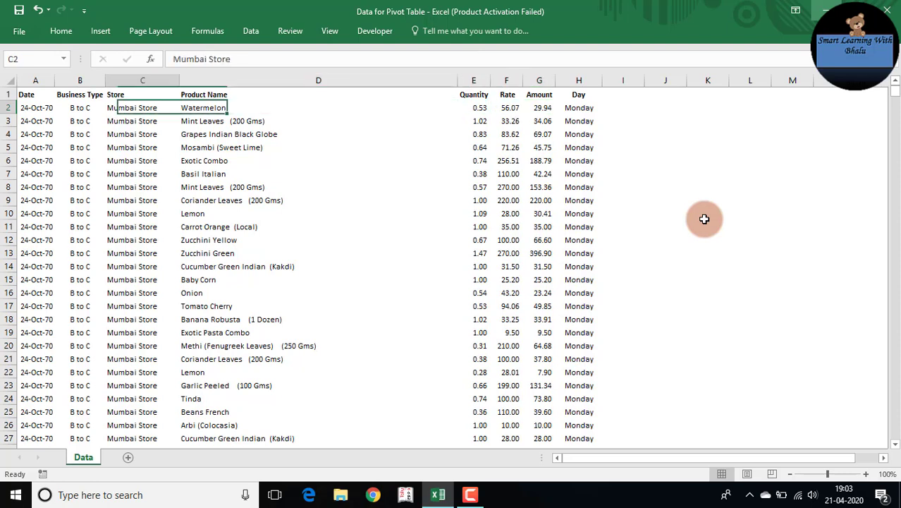
{"action": "key", "text": "Left"}
{"action": "key", "text": "Down"}
{"action": "key", "text": "Right"}
{"action": "key", "text": "Right"}
{"action": "key", "text": "Up"}
{"action": "key", "text": "Right"}
{"action": "key", "text": "Right"}
{"action": "key", "text": "Right"}
{"action": "key", "text": "Right"}
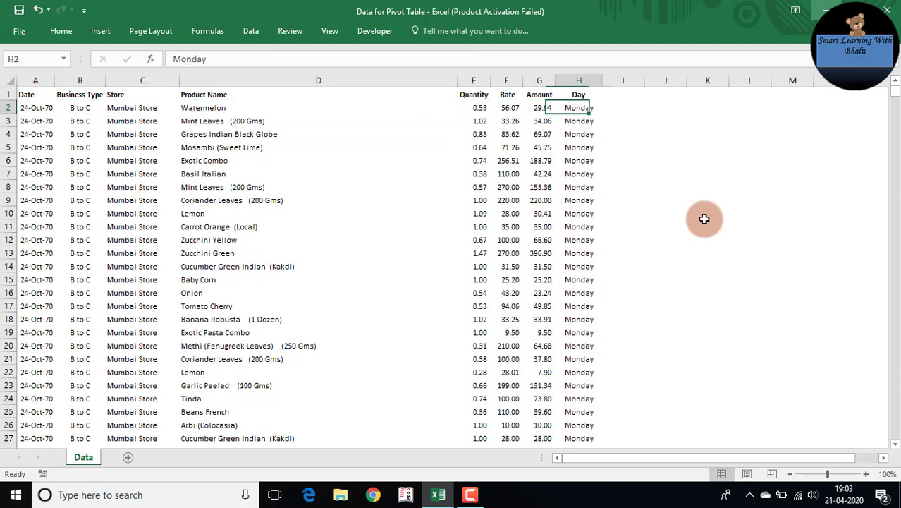
- Enter the formula =TEXT(A2,"DDDD") in cell I2 to derive the weekday name from the date
{"action": "key", "text": "Right"}
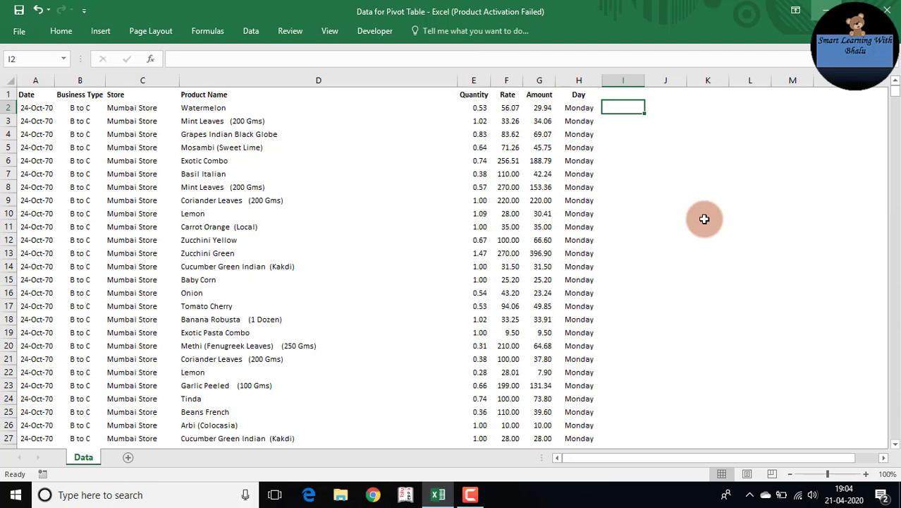
{"action": "type", "text": "="}
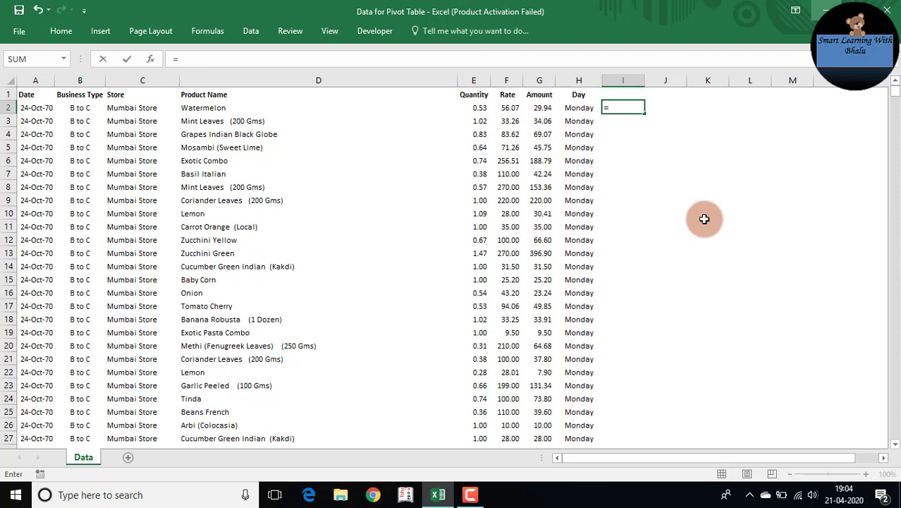
{"action": "type", "text": "text"}
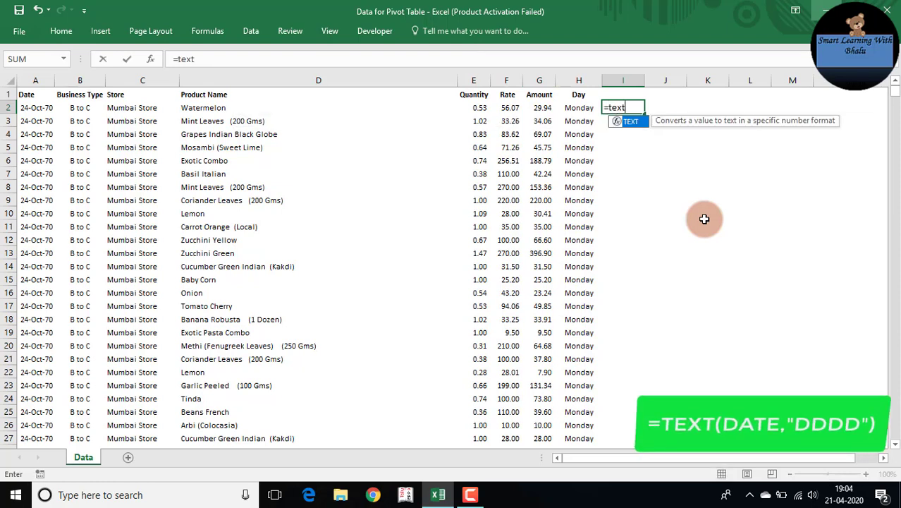
{"action": "key", "text": "Tab"}
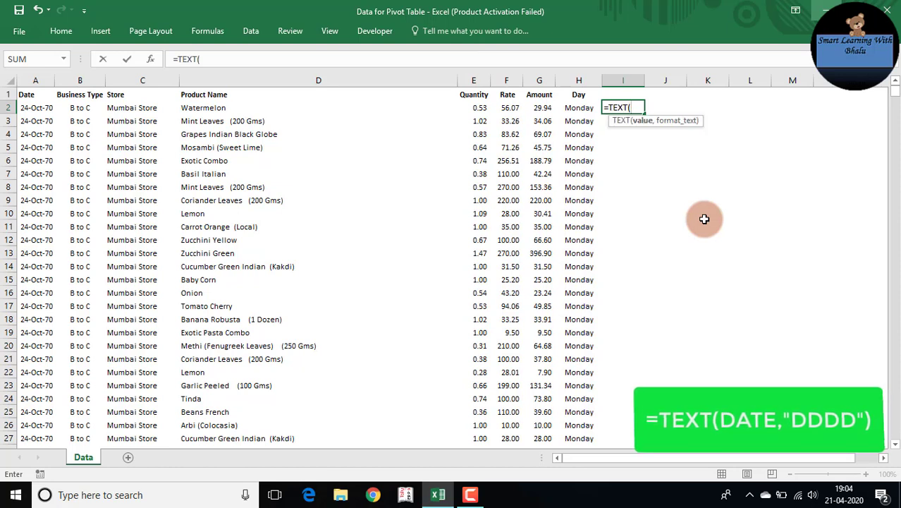
{"action": "key", "text": "Left"}
{"action": "key", "text": "Left"}
{"action": "key", "text": "Left"}
{"action": "key", "text": "Left"}
{"action": "key", "text": "Left"}
{"action": "key", "text": "Left"}
{"action": "key", "text": "Left"}
{"action": "key", "text": "Left"}
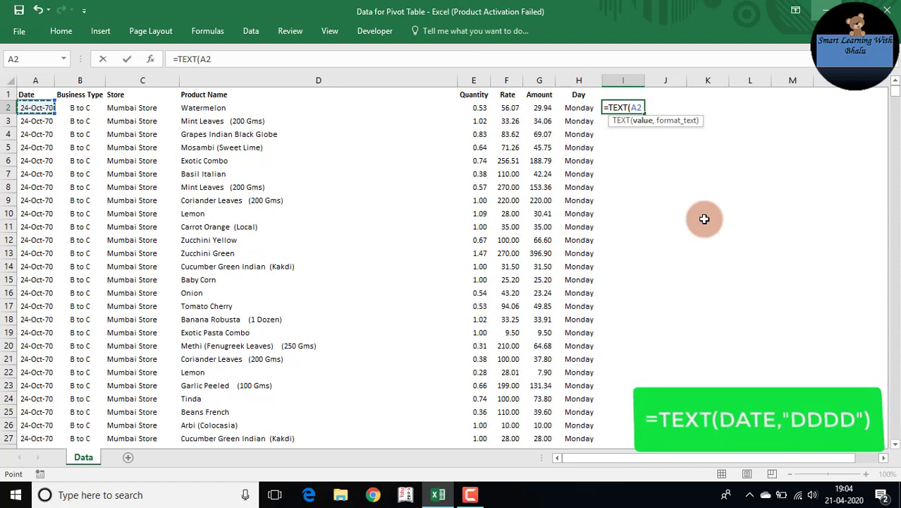
{"action": "left_click", "coordinate": [40, 107]}
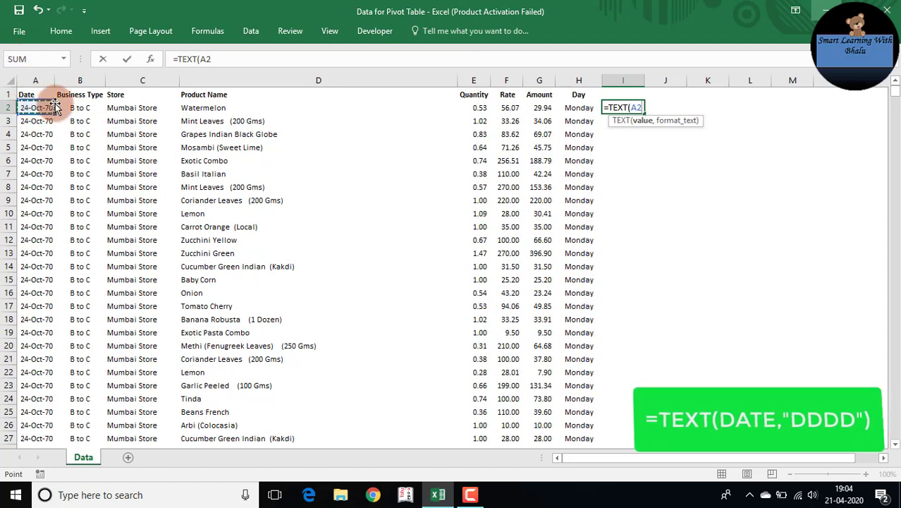
{"action": "type", "text": ","}
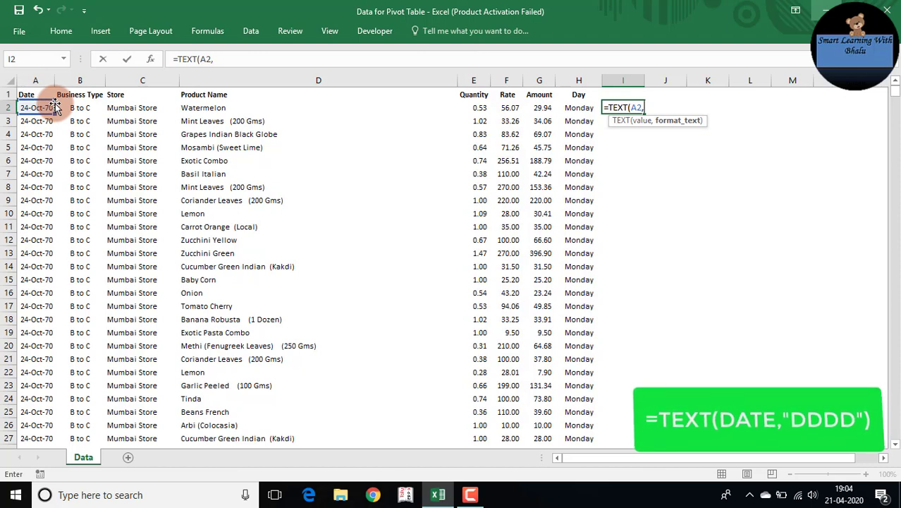
{"action": "type", "text": "\"DDDD"}
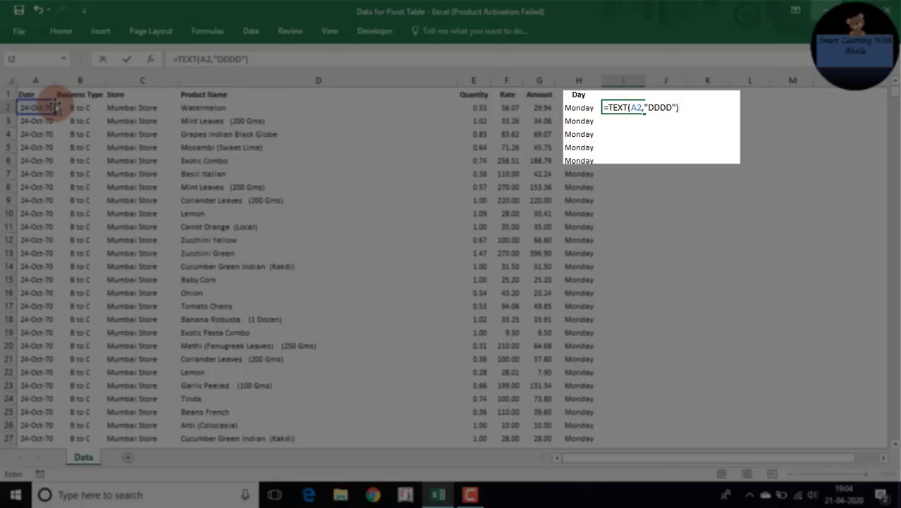
{"action": "key", "text": "Return"}
{"action": "key", "text": "Up"}
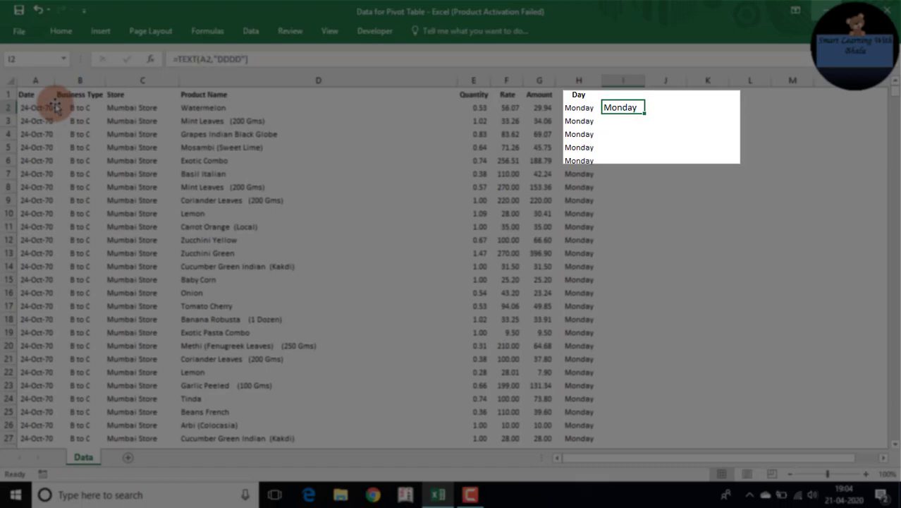
- Copy the weekday formula from I2 and paste it down column I through row 12157
{"action": "key", "text": "ctrl+c"}
{"action": "key", "text": "Left"}
{"action": "key", "text": "ctrl+Down"}
{"action": "key", "text": "Right"}
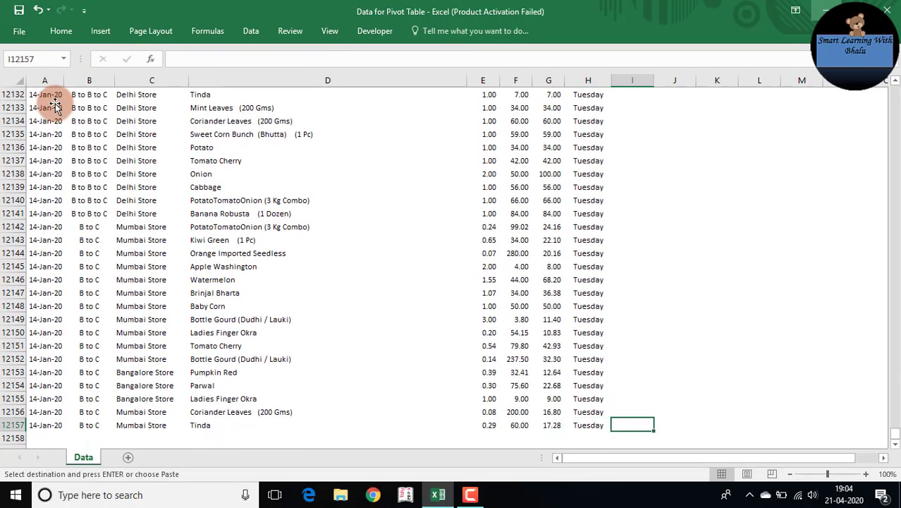
{"action": "key", "text": "ctrl+shift+Up"}
{"action": "key", "text": "Return"}
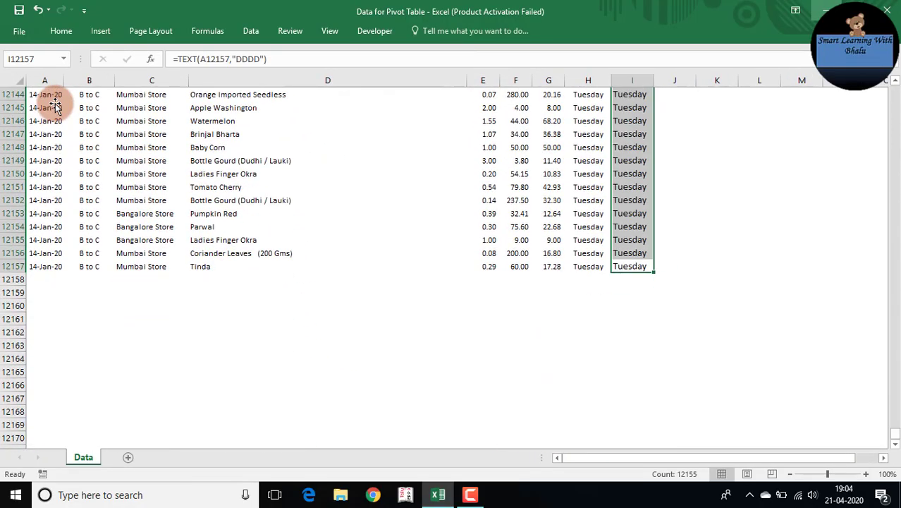
{"action": "key", "text": "ctrl+Up"}
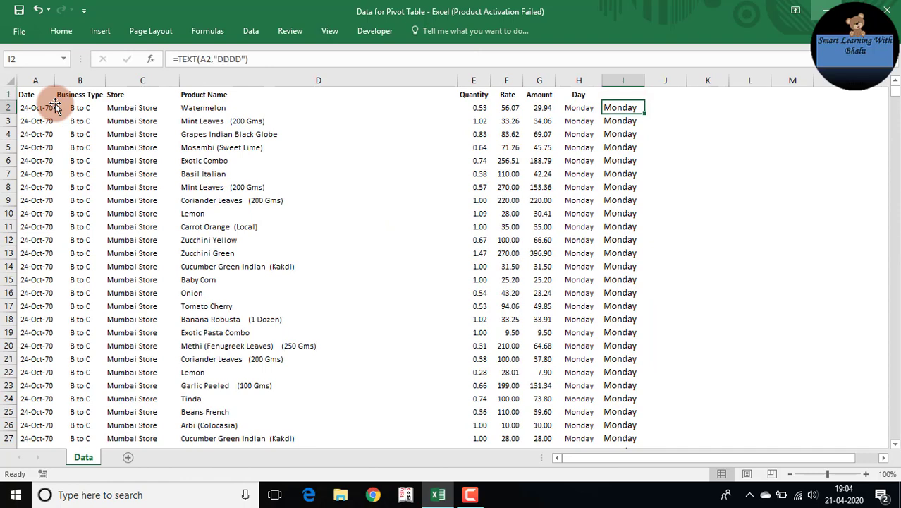
- Autofill the weekday formula from I2 down the column and compare the results with the Day column
{"action": "double_click", "coordinate": [645, 115]}
{"action": "left_click", "coordinate": [614, 123]}
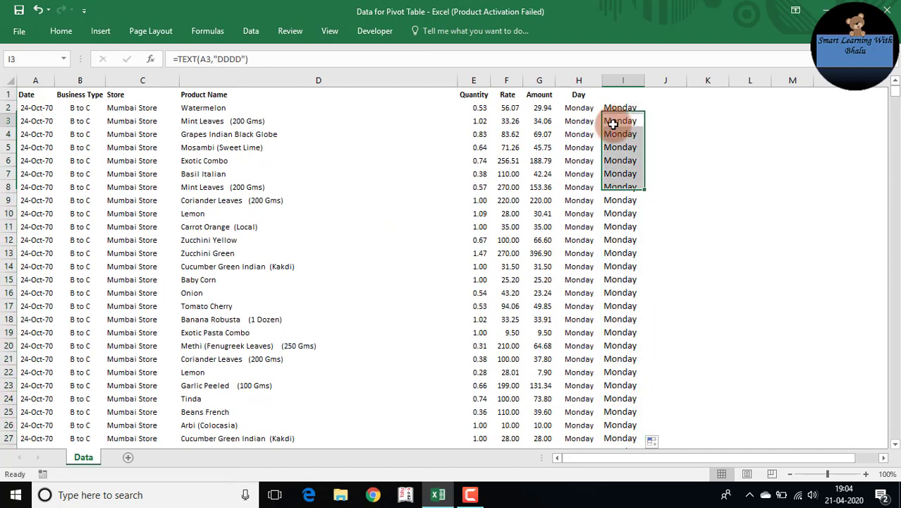
{"action": "key", "text": "Up"}
{"action": "key", "text": "Left"}
{"action": "key", "text": "Down"}
{"action": "key", "text": "Up"}
{"action": "key", "text": "Down"}
{"action": "key", "text": "Up"}
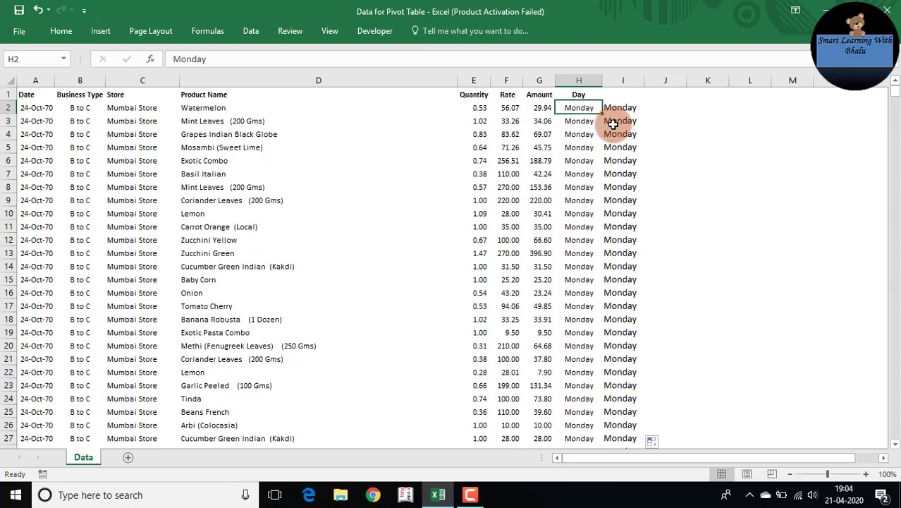
- Clear the entire contents of helper column I
{"action": "key", "text": "Right"}
{"action": "key", "text": "ctrl+space"}
{"action": "key", "text": "Delete"}
- Check the extent of the Day column's entries from H2 down to the last data row
{"action": "key", "text": "Left"}
{"action": "key", "text": "ctrl+shift+Down"}
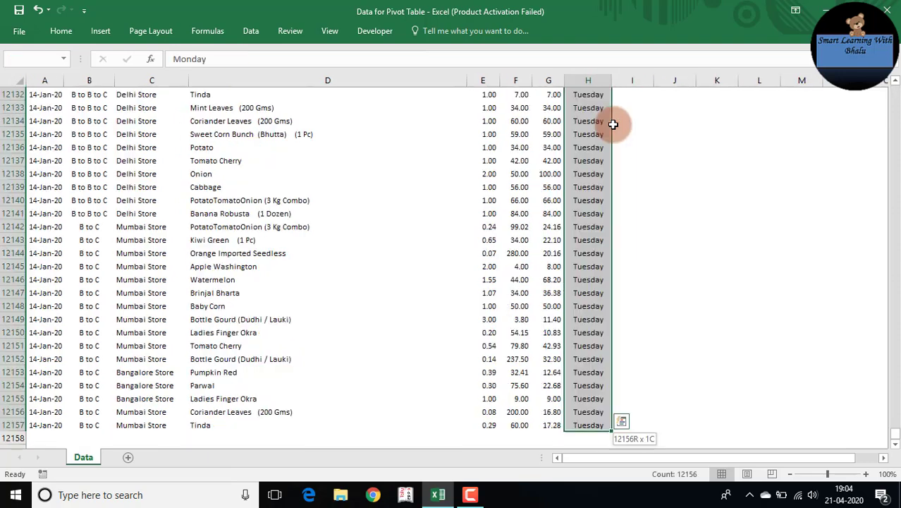
{"action": "key", "text": "ctrl+shift+Up"}
{"action": "key", "text": "shift+Down"}
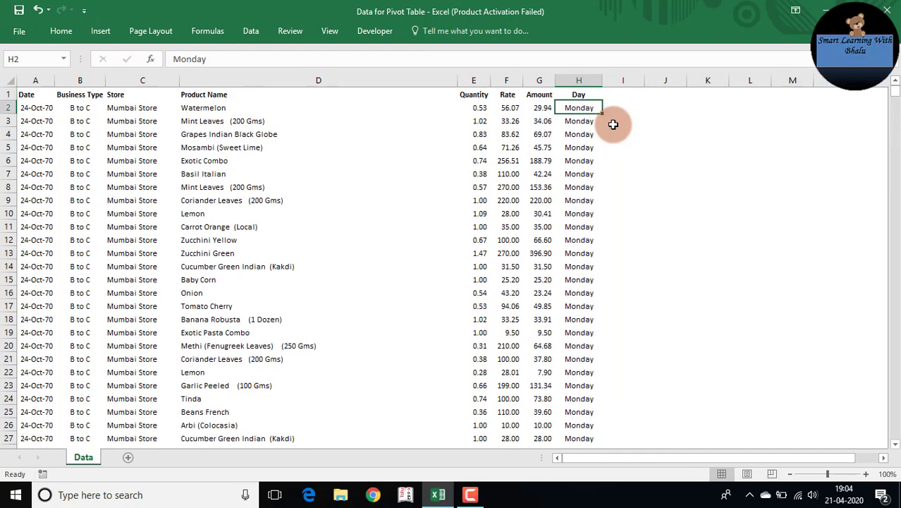
{"action": "key", "text": "ctrl+Down"}
{"action": "key", "text": "ctrl+Up"}
{"action": "key", "text": "Down"}
{"action": "key", "text": "Left"}
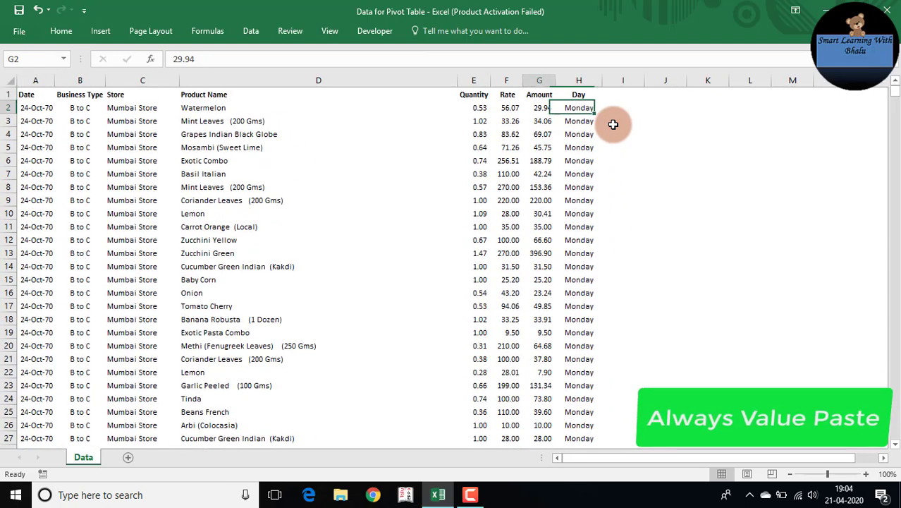
- Select the entire data table, including its header row, starting from cell A1
{"action": "key", "text": "ctrl+Left"}
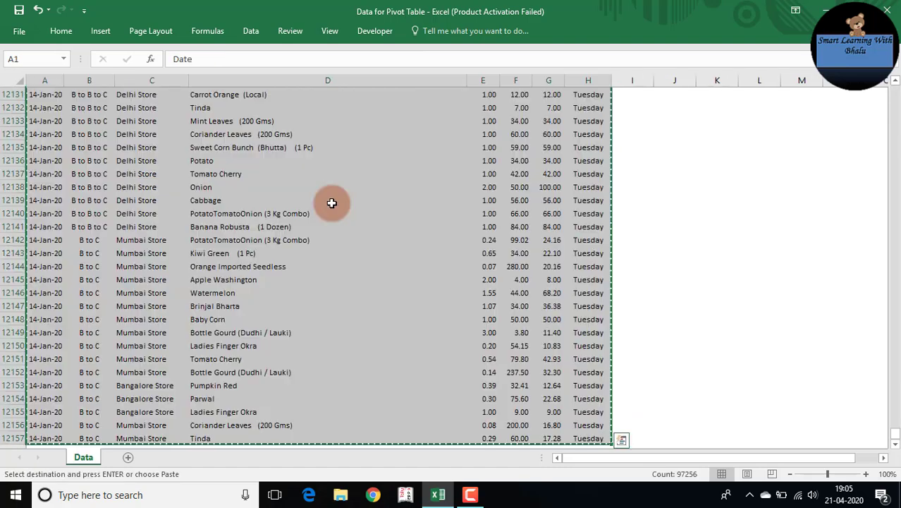
{"action": "key", "text": "ctrl+Home"}
{"action": "key", "text": "Escape"}
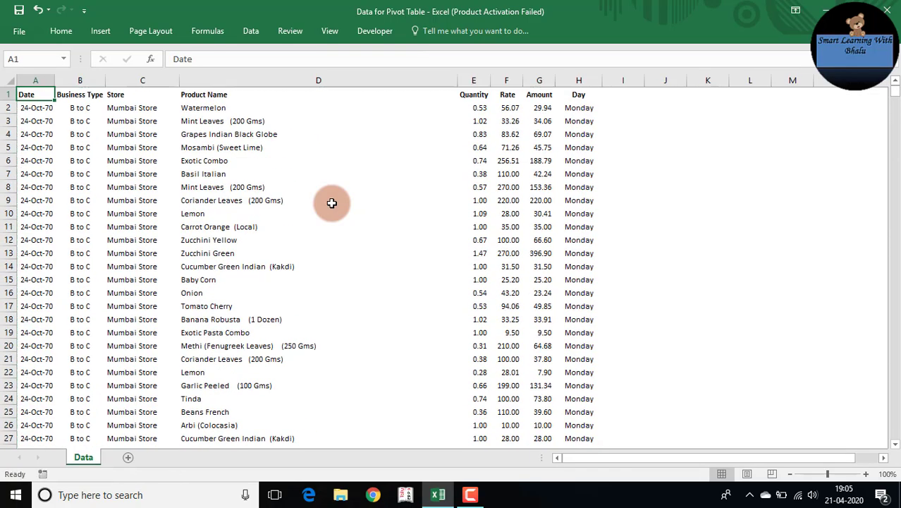
{"action": "key", "text": "ctrl+a"}
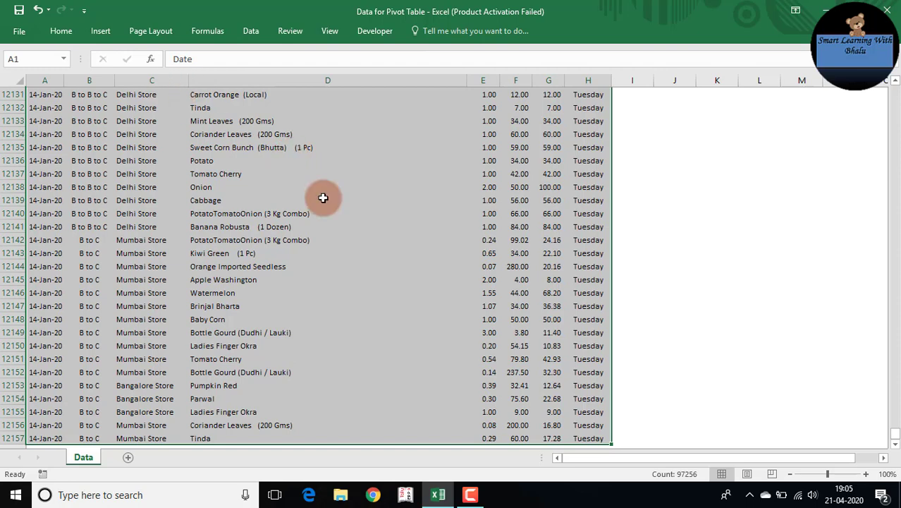
- Create a PivotTable from the selected range on a new worksheet and switch the field list to Fields Section and Areas Section Stacked
{"action": "left_click", "coordinate": [100, 31]}
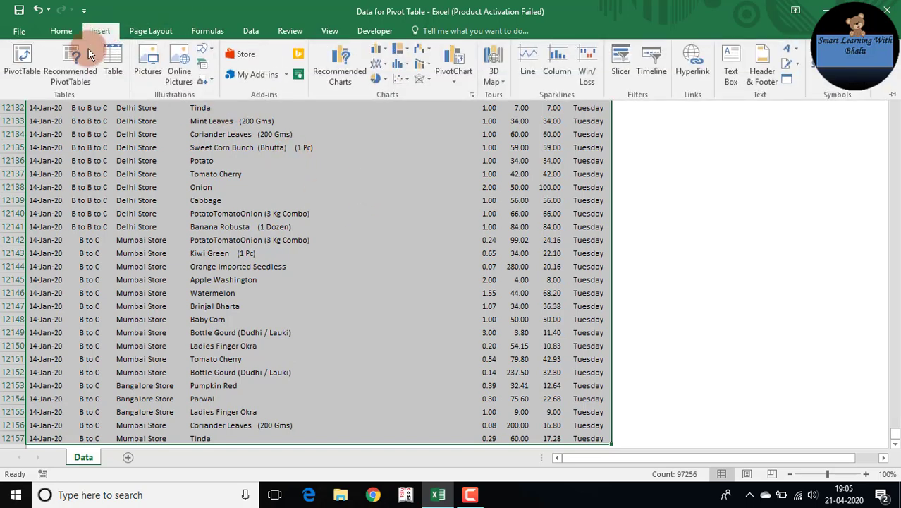
{"action": "left_click", "coordinate": [20, 71]}
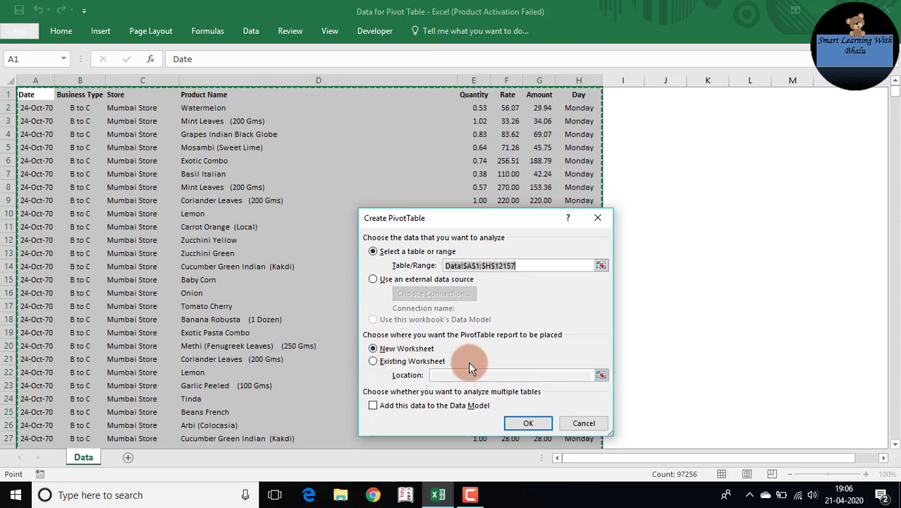
{"action": "left_click", "coordinate": [523, 421]}
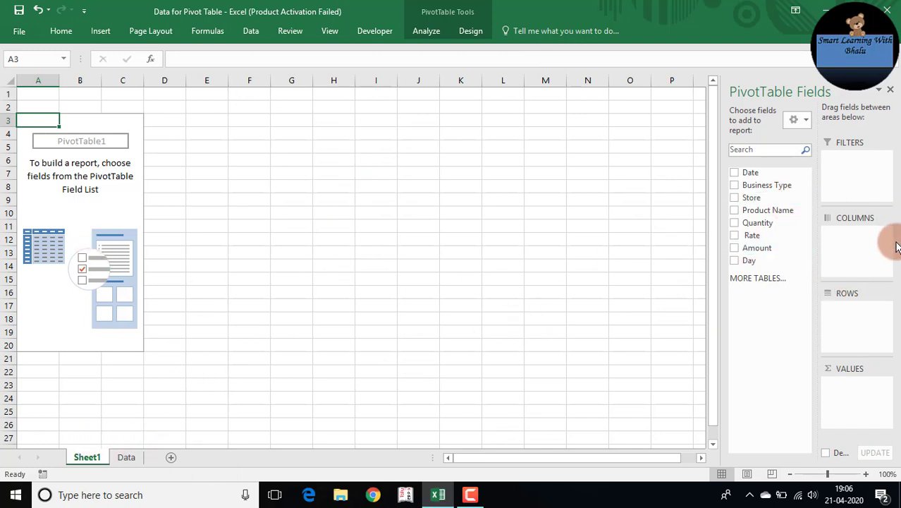
{"action": "left_click", "coordinate": [802, 122]}
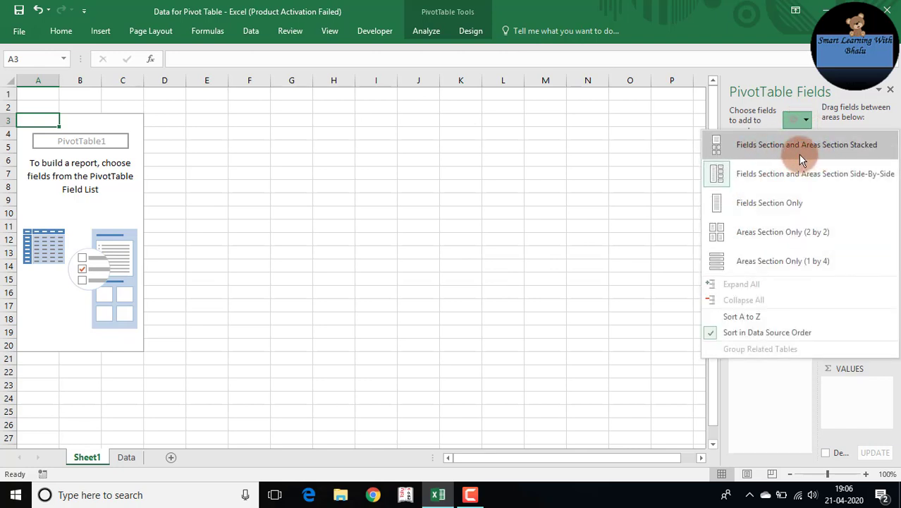
{"action": "left_click", "coordinate": [800, 154]}
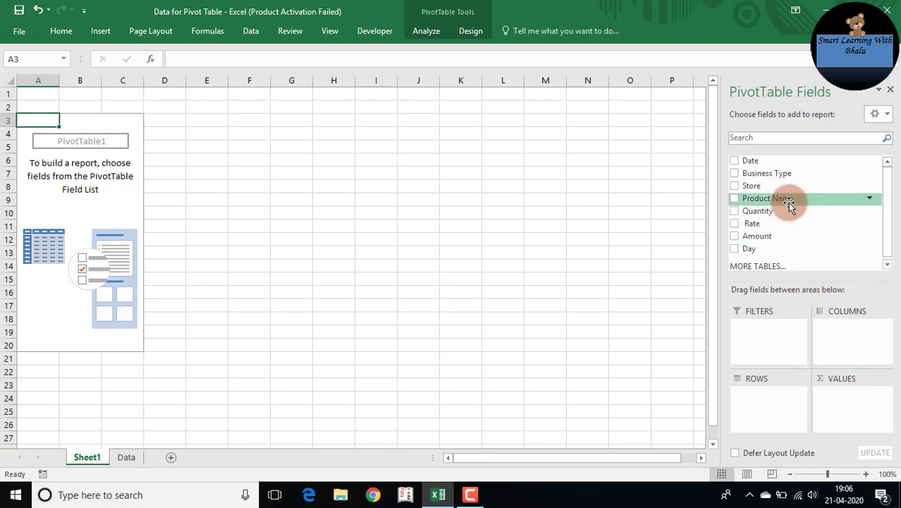
- Build the pivot table with Product Name as rows, Quantity and Amount as summed values, and Store as columns
{"action": "left_click_drag", "start_coordinate": [788, 203], "coordinate": [756, 402]}
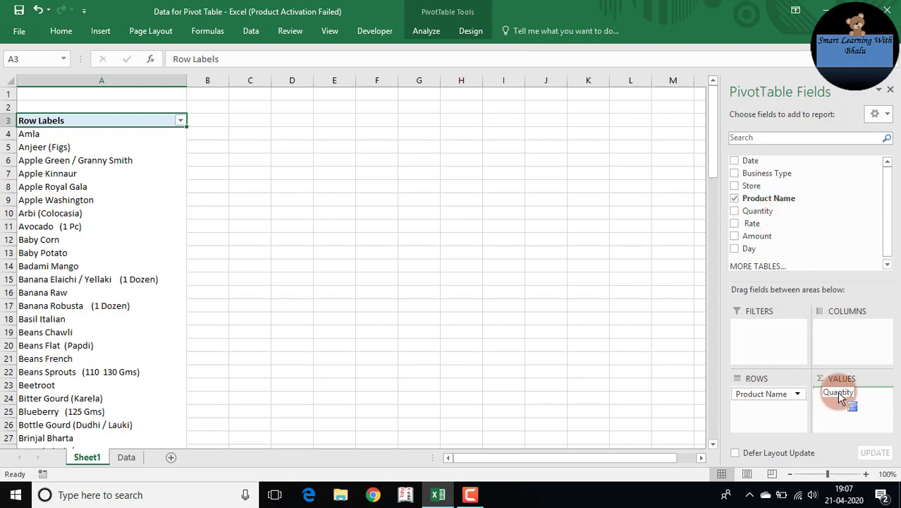
{"action": "left_click_drag", "start_coordinate": [839, 398], "coordinate": [839, 407]}
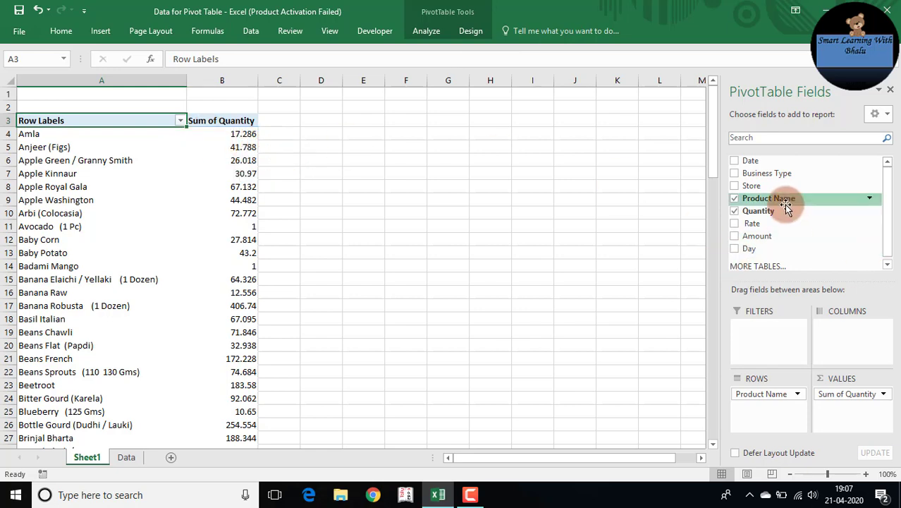
{"action": "left_click_drag", "start_coordinate": [772, 238], "coordinate": [857, 407]}
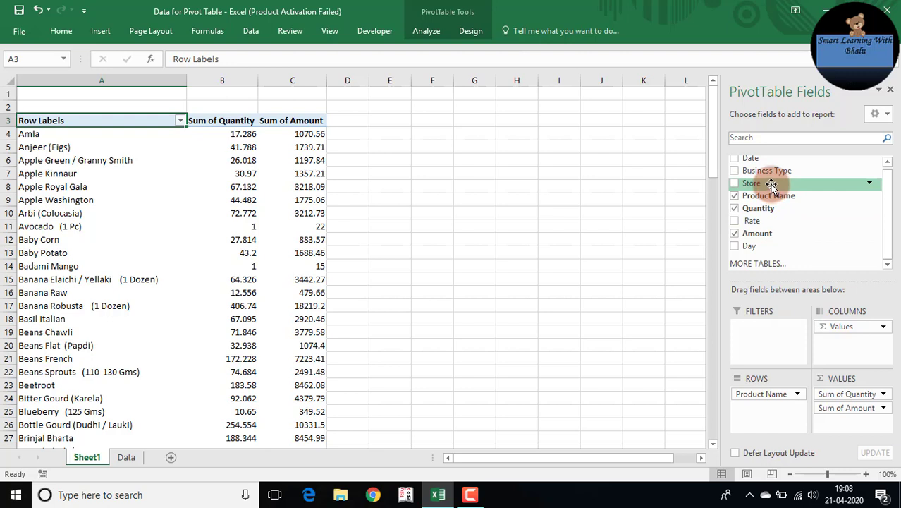
{"action": "left_click_drag", "start_coordinate": [771, 185], "coordinate": [836, 328]}
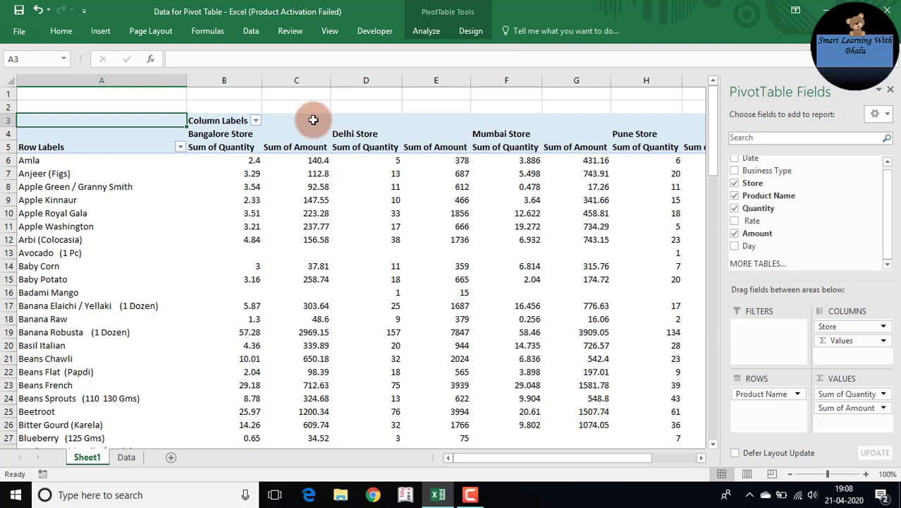
- Examine the quantity and amount values for Amla across all store columns and the totals
{"action": "left_click", "coordinate": [271, 161]}
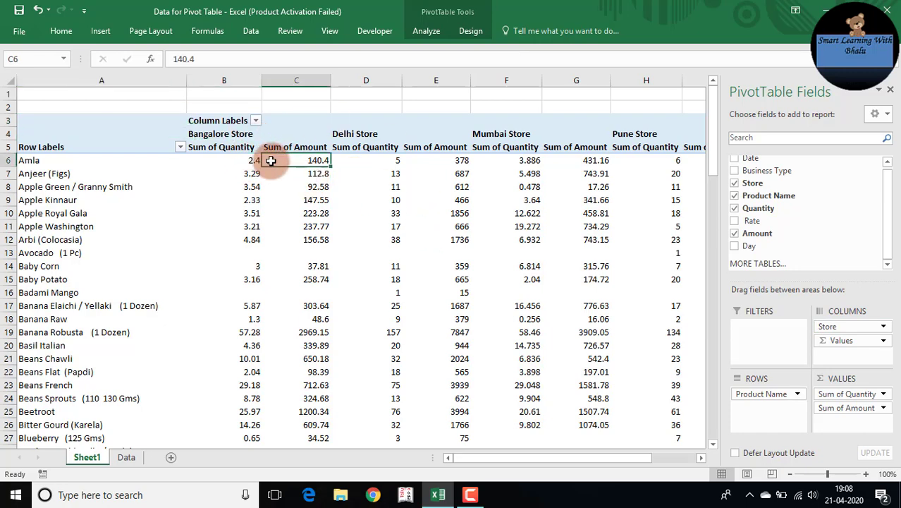
{"action": "key", "text": "Right"}
{"action": "key", "text": "Right"}
{"action": "key", "text": "Right"}
{"action": "key", "text": "Right"}
{"action": "key", "text": "Right"}
{"action": "key", "text": "Right"}
{"action": "key", "text": "Right"}
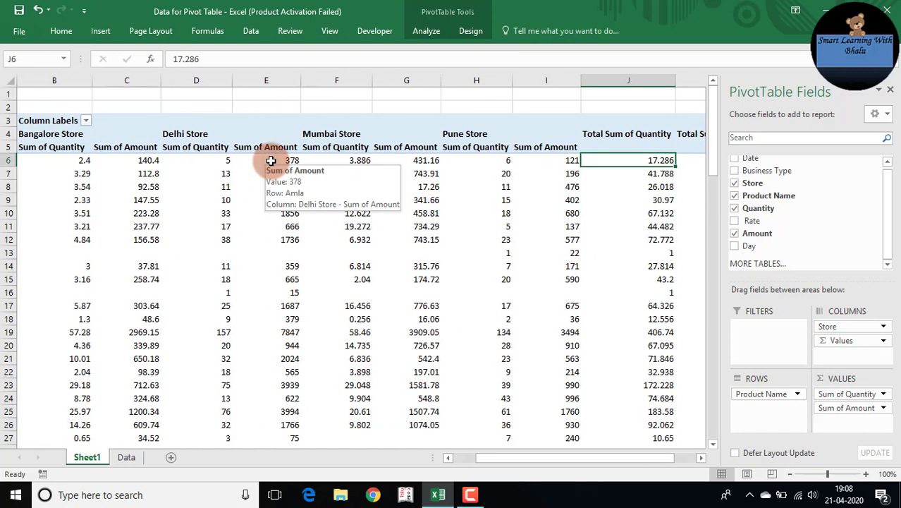
{"action": "key", "text": "Right"}
{"action": "key", "text": "Left"}
{"action": "key", "text": "Right"}
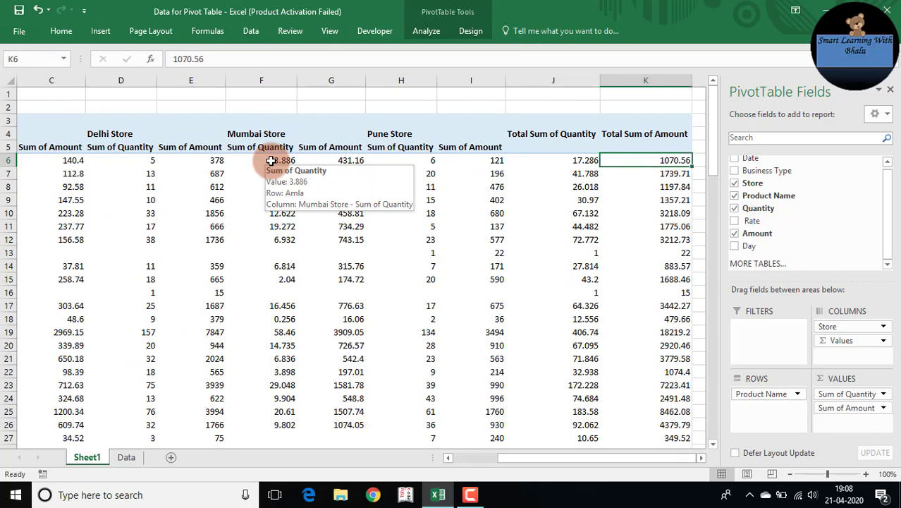
{"action": "key", "text": "Right"}
{"action": "key", "text": "Left"}
{"action": "key", "text": "Left"}
{"action": "key", "text": "Left"}
{"action": "key", "text": "Left"}
{"action": "key", "text": "Left"}
{"action": "key", "text": "Left"}
{"action": "key", "text": "Left"}
{"action": "key", "text": "Left"}
{"action": "key", "text": "Left"}
{"action": "key", "text": "Left"}
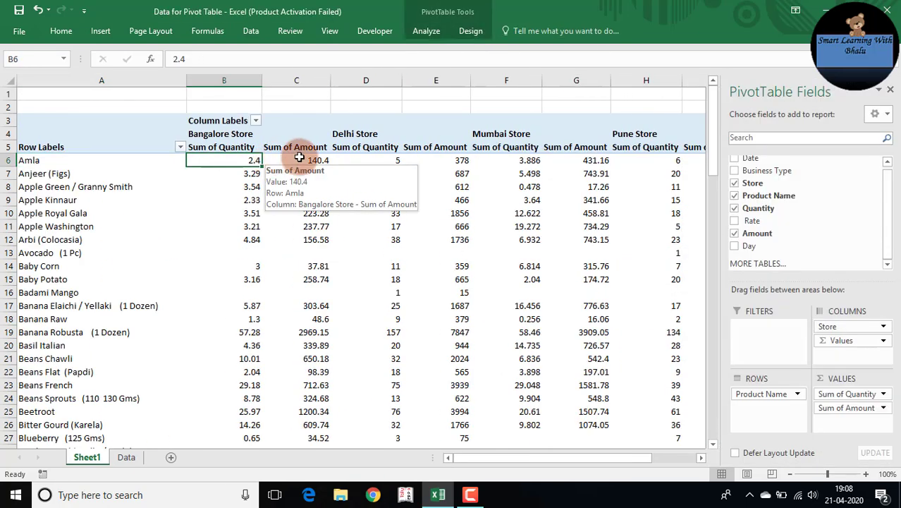
{"action": "mouse_move", "coordinate": [330, 174]}
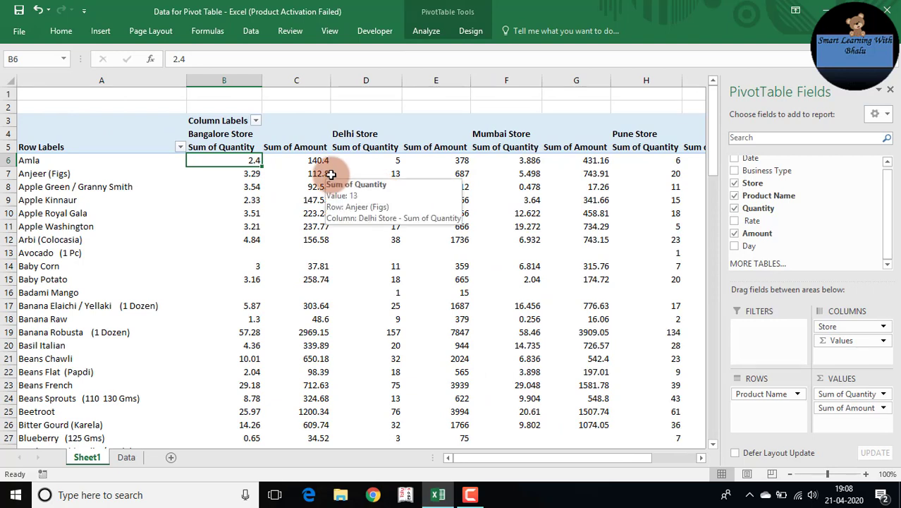
- Rename the Sum of Quantity heading in the pivot table as "Qty ", with a trailing space
{"action": "key", "text": "Up"}
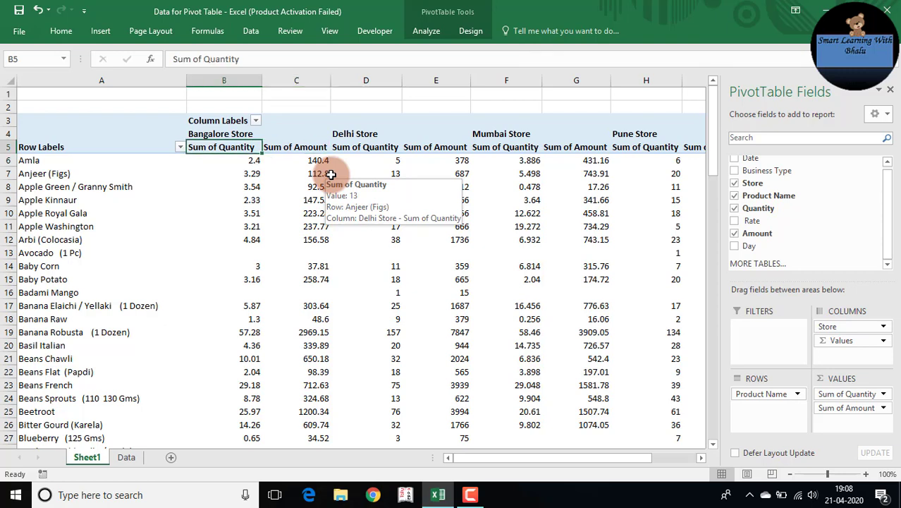
{"action": "key", "text": "Right"}
{"action": "key", "text": "Left"}
{"action": "key", "text": "Right"}
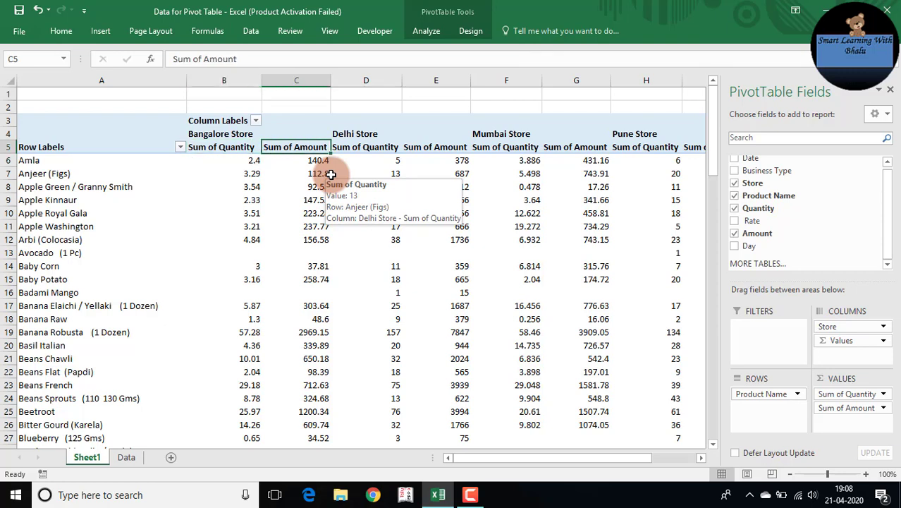
{"action": "key", "text": "Left"}
{"action": "type", "text": "A"}
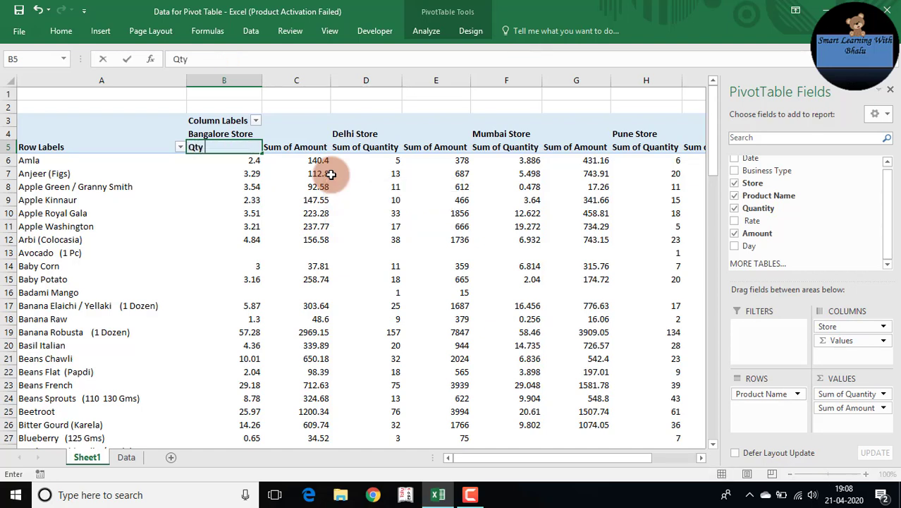
{"action": "type", "text": "ty"}
{"action": "key", "text": "Return"}
{"action": "key", "text": "Up"}
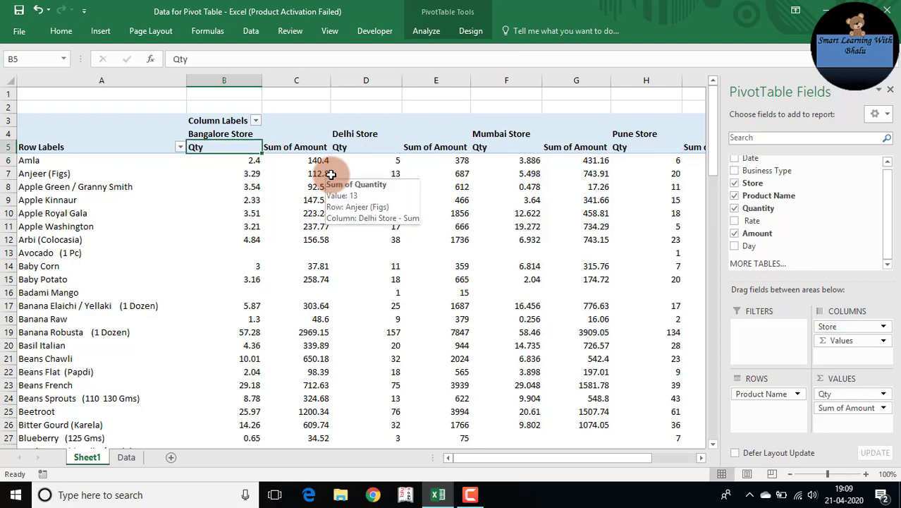
- Check the renamed Qty heading across the Delhi, Mumbai and Pune store columns
{"action": "key", "text": "Right"}
{"action": "key", "text": "Right"}
{"action": "key", "text": "Right"}
{"action": "key", "text": "Right"}
{"action": "key", "text": "Right"}
{"action": "key", "text": "Right"}
{"action": "key", "text": "Right"}
{"action": "key", "text": "Left"}
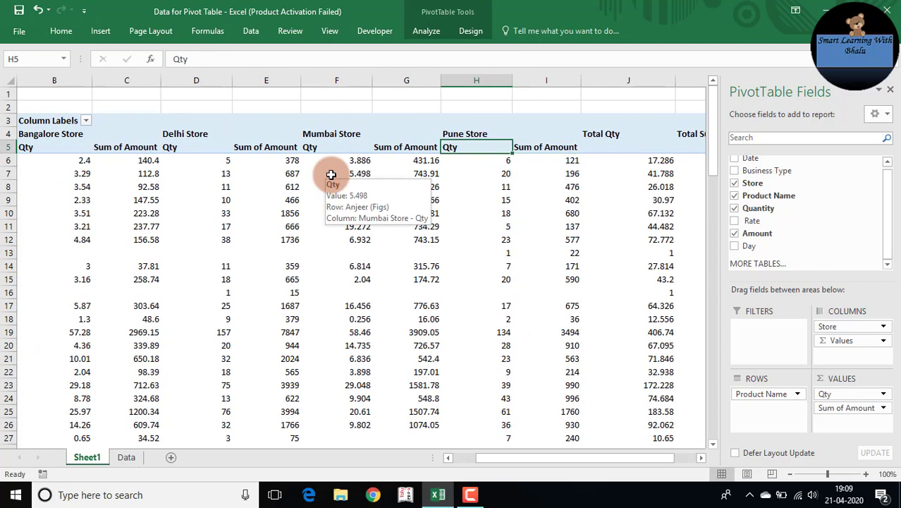
{"action": "key", "text": "Home"}
- Rename the Sum of Amount heading under Bangalore Store as "Amount"
{"action": "key", "text": "Right"}
{"action": "key", "text": "Right"}
{"action": "key", "text": "Right"}
{"action": "key", "text": "Left"}
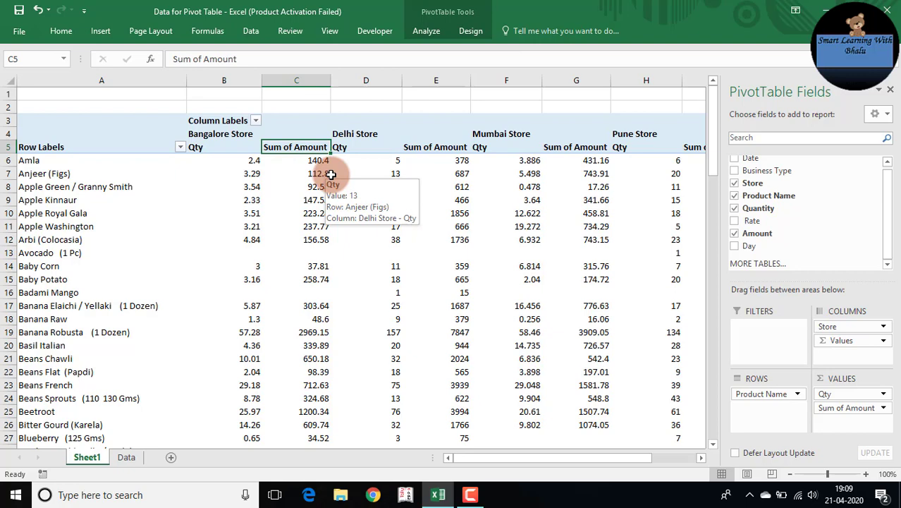
{"action": "type", "text": "A"}
{"action": "key", "text": "Return"}
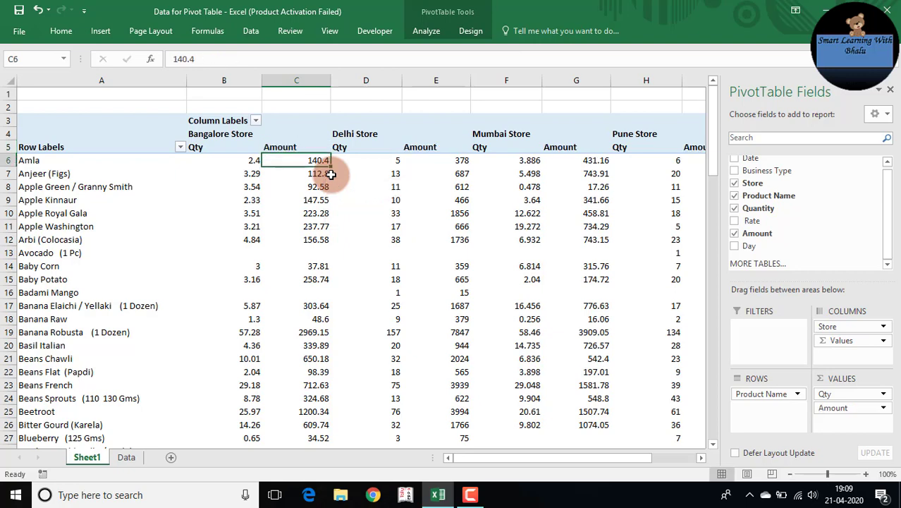
- Review the Qty and Amount headings in row 5 across all stores up to the totals
{"action": "key", "text": "Up"}
{"action": "key", "text": "Right"}
{"action": "key", "text": "Right"}
{"action": "key", "text": "Right"}
{"action": "key", "text": "Right"}
{"action": "key", "text": "Right"}
{"action": "key", "text": "Right"}
{"action": "key", "text": "Right"}
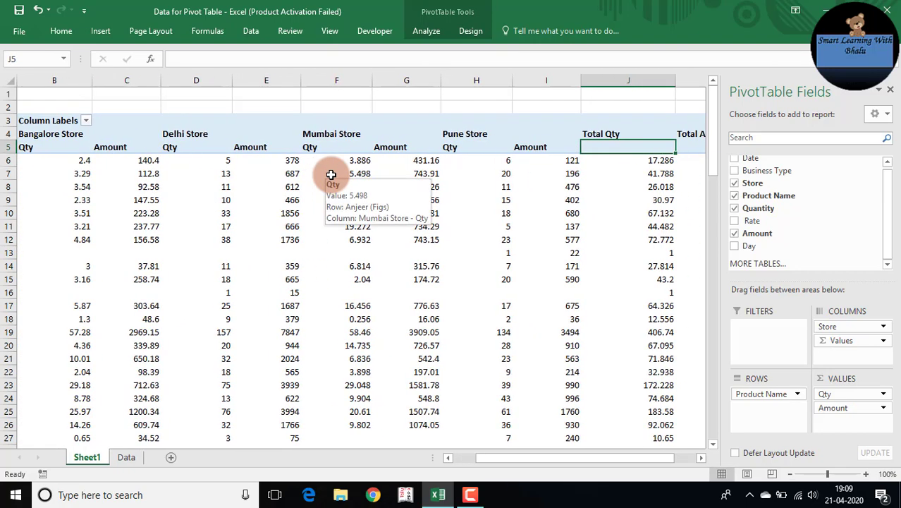
{"action": "key", "text": "Left"}
{"action": "key", "text": "Left"}
{"action": "key", "text": "Home"}
{"action": "key", "text": "Right"}
{"action": "key", "text": "Right"}
{"action": "key", "text": "Right"}
{"action": "key", "text": "Right"}
{"action": "key", "text": "Right"}
{"action": "key", "text": "Right"}
{"action": "key", "text": "Right"}
{"action": "key", "text": "Right"}
{"action": "key", "text": "Right"}
{"action": "key", "text": "Right"}
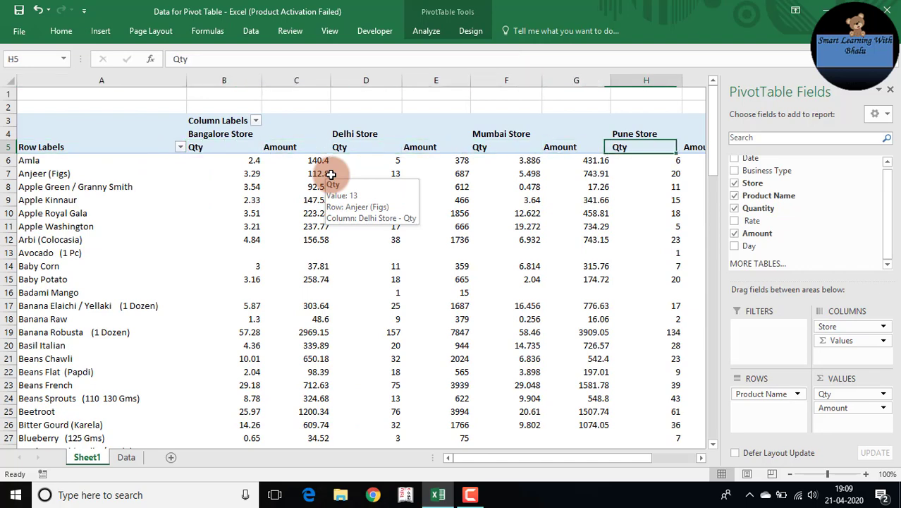
{"action": "key", "text": "Home"}
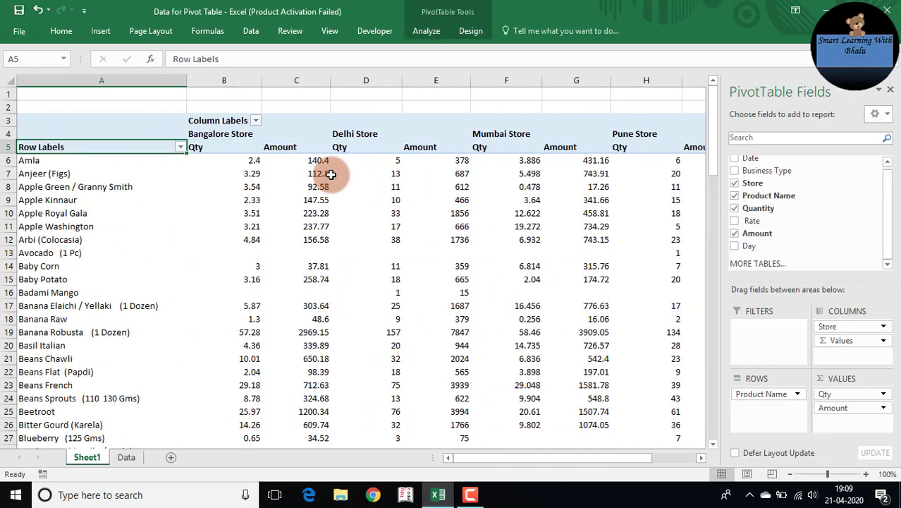
{"action": "key", "text": "Right"}
{"action": "key", "text": "Right"}
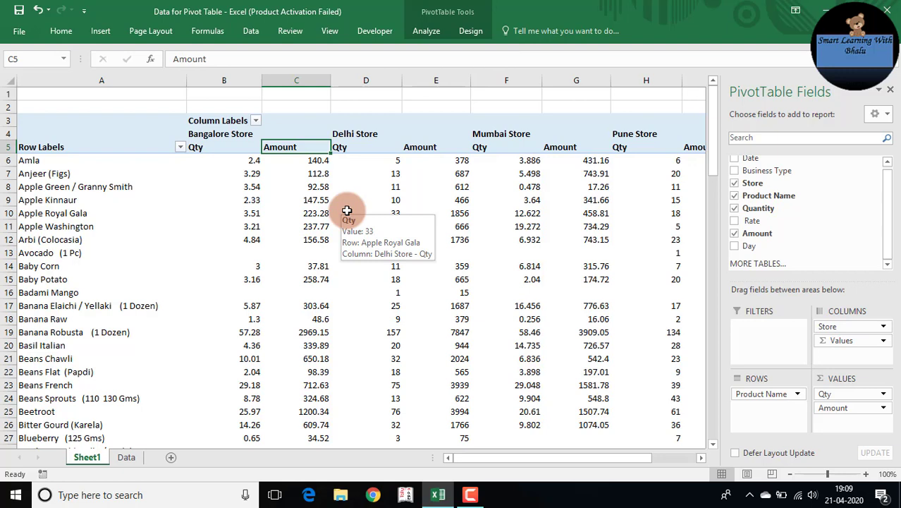
- Set the PivotTable options to merge and center labels, show 0 for empty cells, and not autofit column widths on update
{"action": "right_click", "coordinate": [392, 187]}
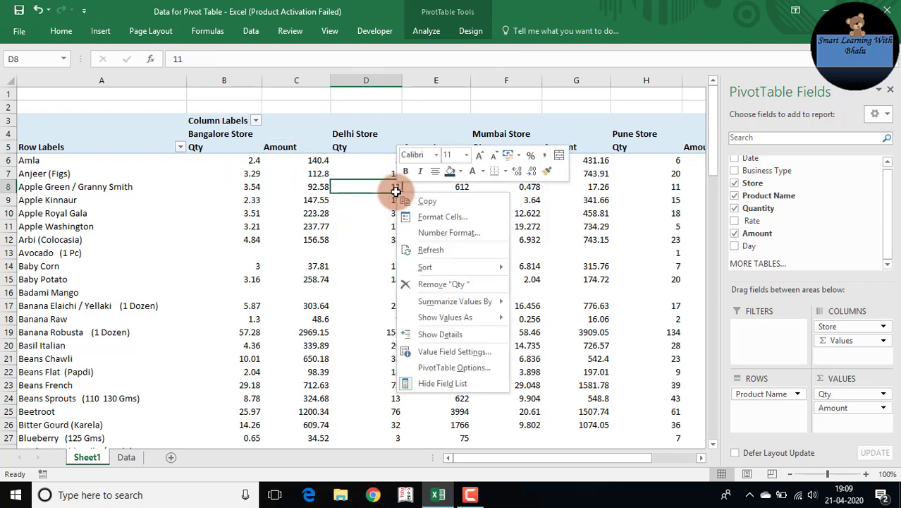
{"action": "left_click", "coordinate": [441, 368]}
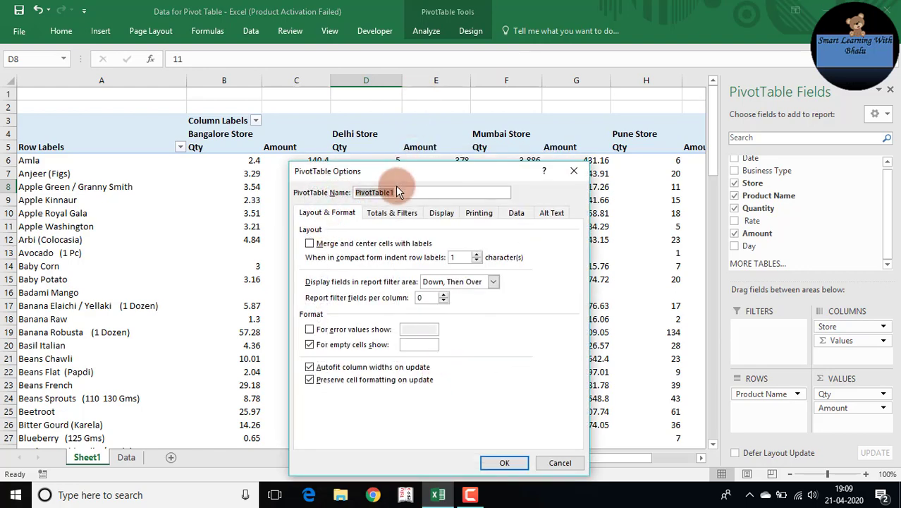
{"action": "left_click_drag", "start_coordinate": [403, 169], "coordinate": [412, 117]}
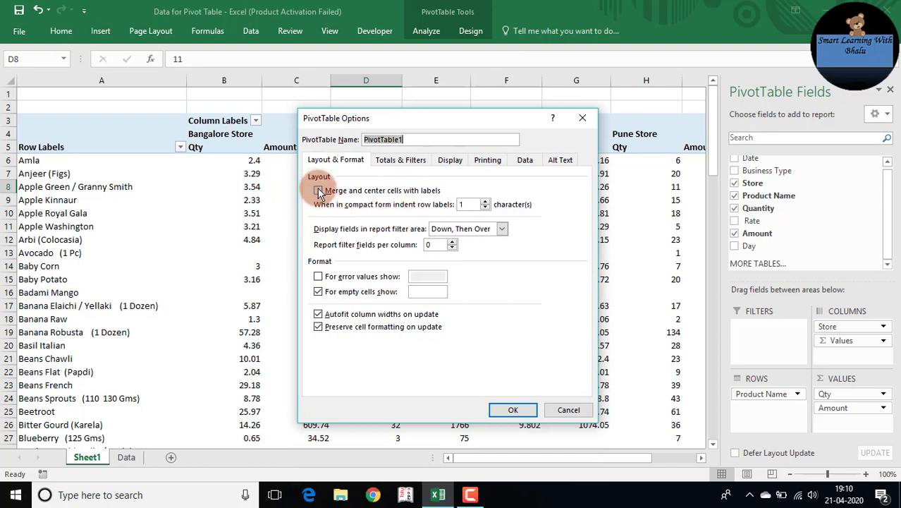
{"action": "left_click", "coordinate": [318, 191]}
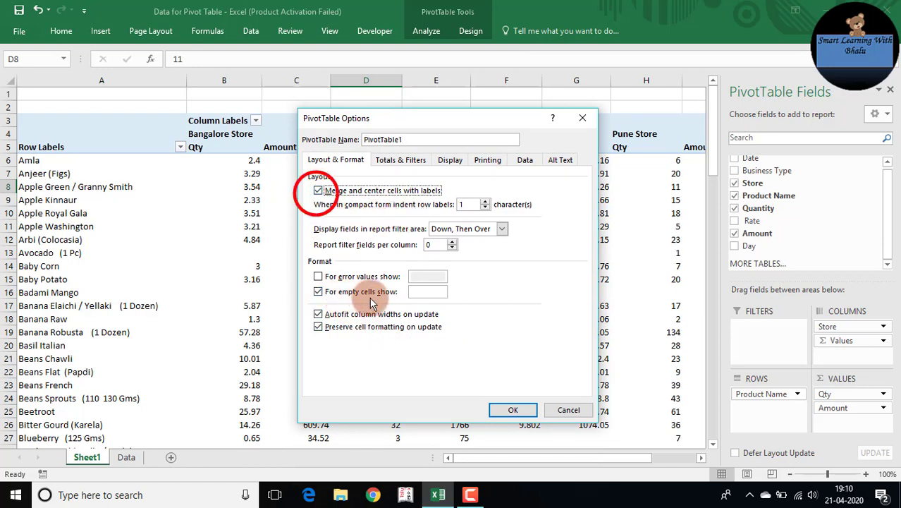
{"action": "left_click", "coordinate": [431, 291]}
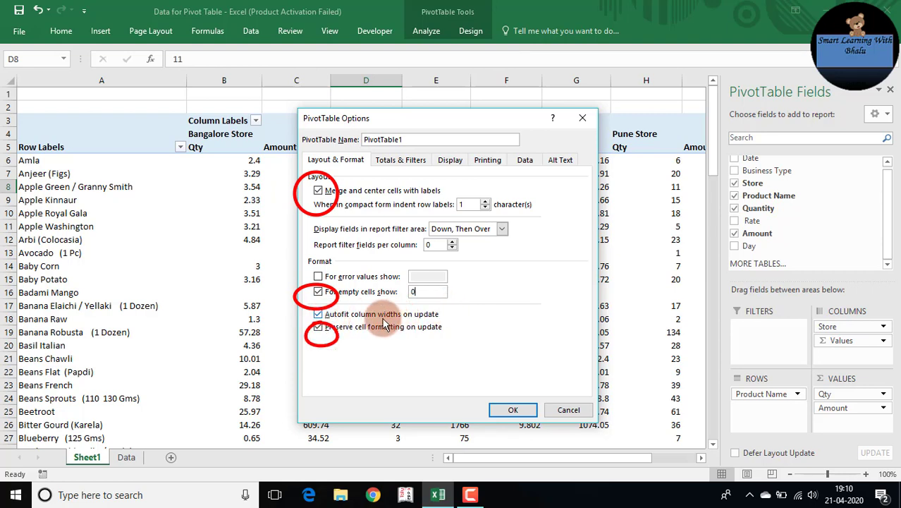
{"action": "left_click", "coordinate": [345, 319]}
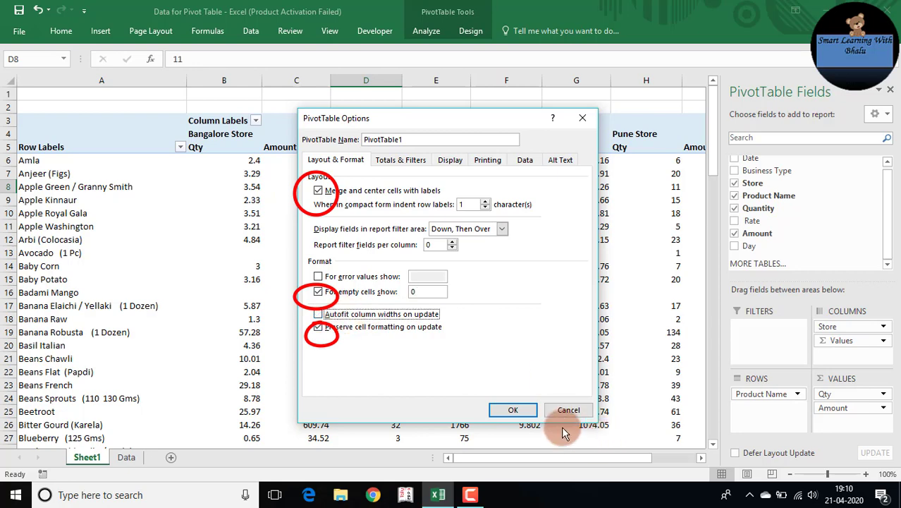
{"action": "left_click", "coordinate": [507, 412]}
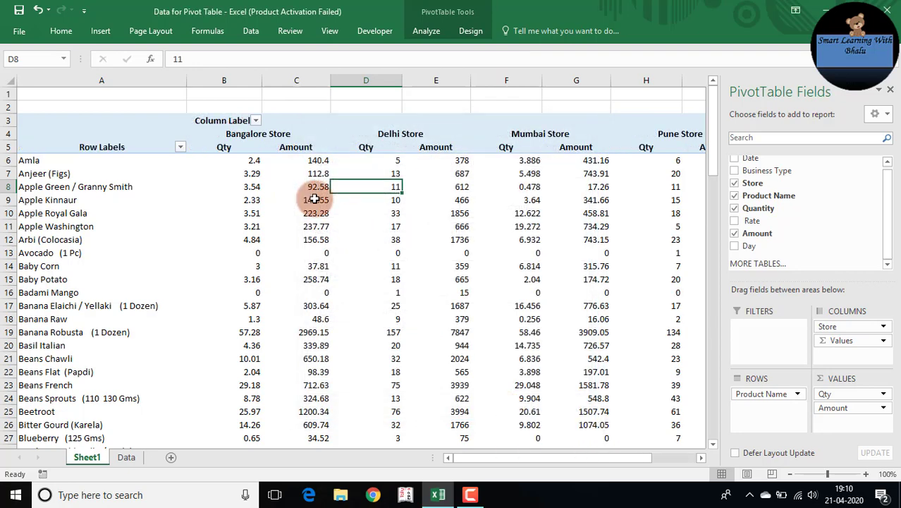
- Examine the centered store headings and the Anjeer (Figs) row across the store and total columns
{"action": "left_click", "coordinate": [466, 171]}
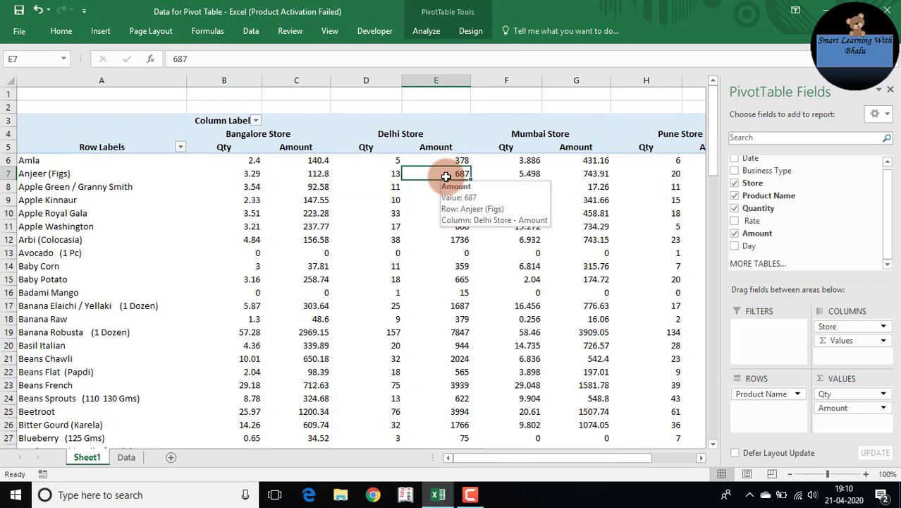
{"action": "key", "text": "Right"}
{"action": "key", "text": "Right"}
{"action": "key", "text": "Right"}
{"action": "key", "text": "Left"}
{"action": "key", "text": "Right"}
{"action": "key", "text": "Right"}
{"action": "key", "text": "Left"}
{"action": "key", "text": "Left"}
{"action": "key", "text": "Left"}
{"action": "key", "text": "Left"}
{"action": "key", "text": "Left"}
{"action": "key", "text": "Left"}
{"action": "key", "text": "Left"}
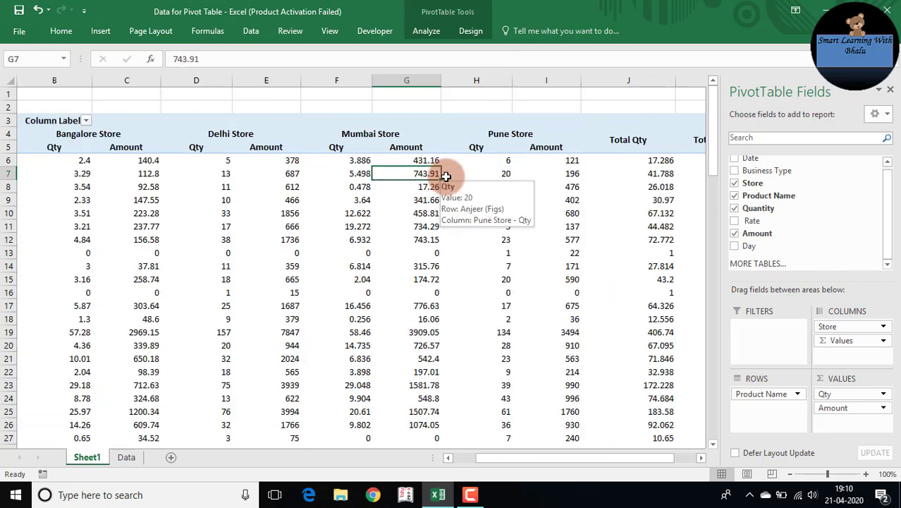
{"action": "key", "text": "Right"}
{"action": "key", "text": "Right"}
{"action": "key", "text": "Right"}
{"action": "key", "text": "Right"}
{"action": "key", "text": "Right"}
{"action": "key", "text": "Right"}
{"action": "key", "text": "Right"}
{"action": "key", "text": "Right"}
{"action": "key", "text": "Right"}
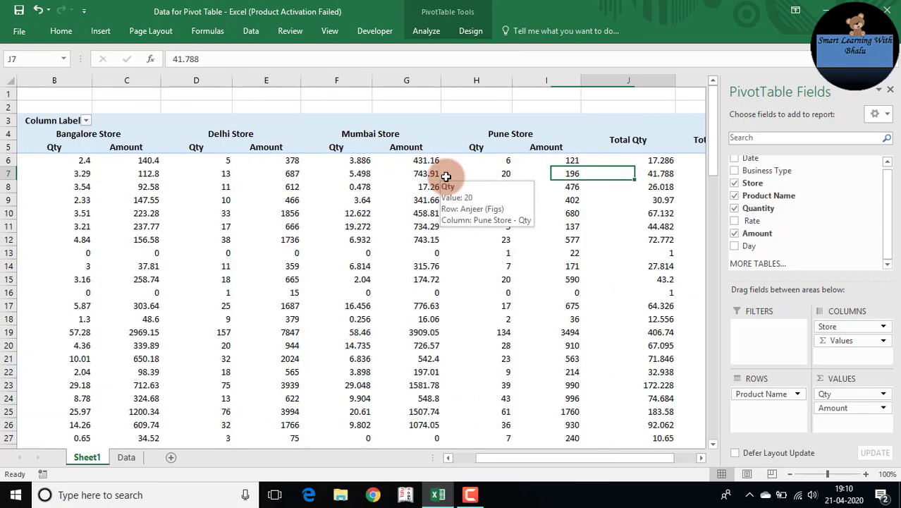
- Select all pivot values from the first Bangalore Store quantity in B6 through the Grand Total row in column K
{"action": "key", "text": "Left"}
{"action": "key", "text": "Left"}
{"action": "key", "text": "Left"}
{"action": "key", "text": "Left"}
{"action": "key", "text": "Left"}
{"action": "key", "text": "Left"}
{"action": "key", "text": "Left"}
{"action": "key", "text": "Left"}
{"action": "key", "text": "Left"}
{"action": "key", "text": "Left"}
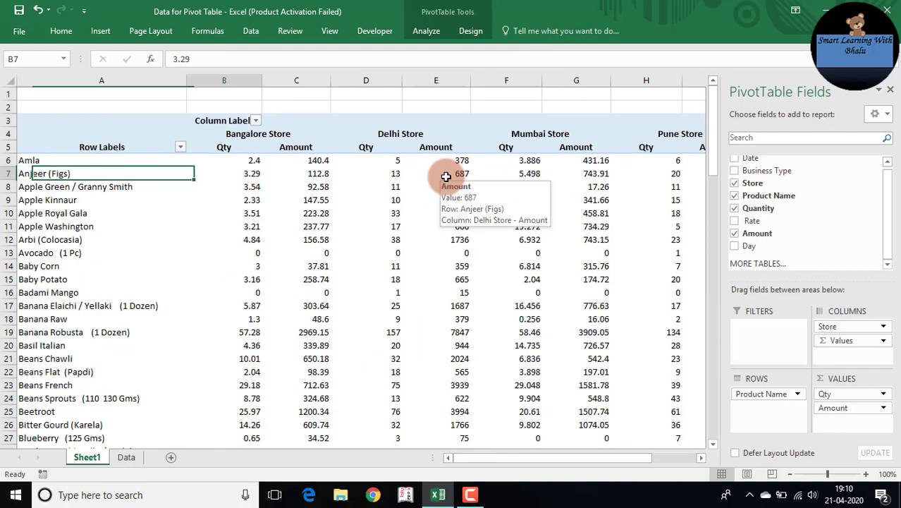
{"action": "key", "text": "Up"}
{"action": "key", "text": "Right"}
{"action": "key", "text": "ctrl+shift+Right"}
{"action": "key", "text": "ctrl+shift+Down"}
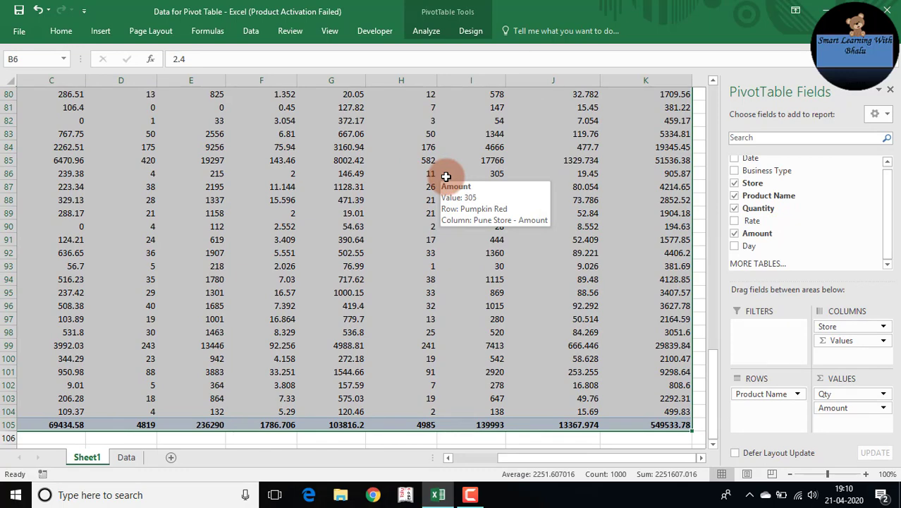
{"action": "key", "text": "alt"}
{"action": "key", "text": "h"}
{"action": "key", "text": "k"}
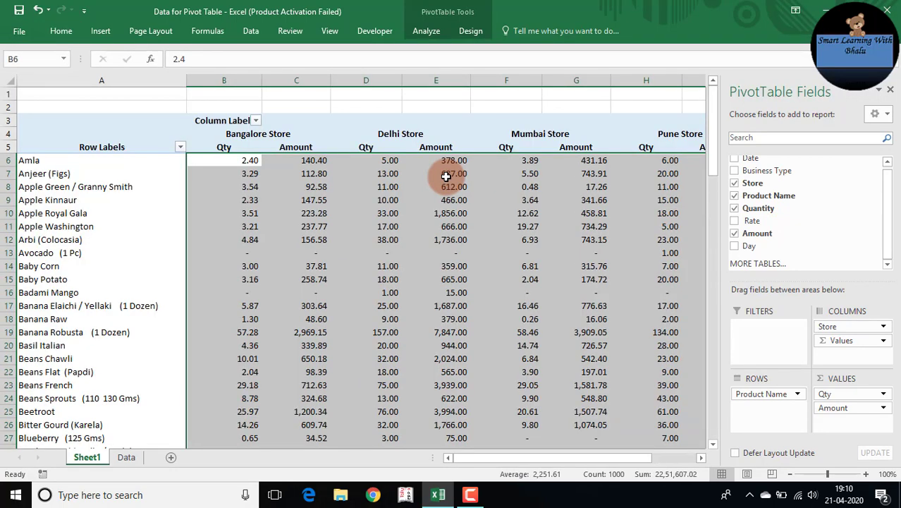
{"action": "key", "text": "ctrl+z"}
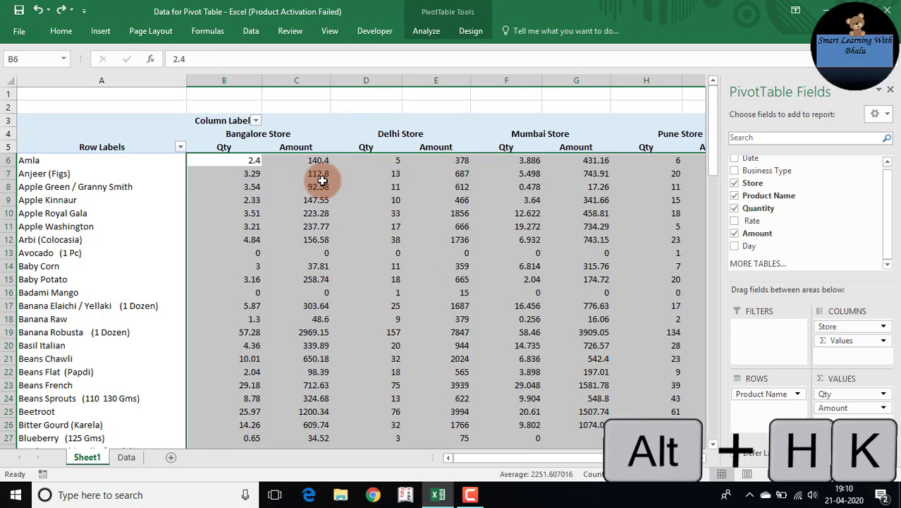
- Apply the comma style number format to the selected pivot values
{"action": "key", "text": "alt"}
{"action": "key", "text": "h"}
{"action": "key", "text": "k"}
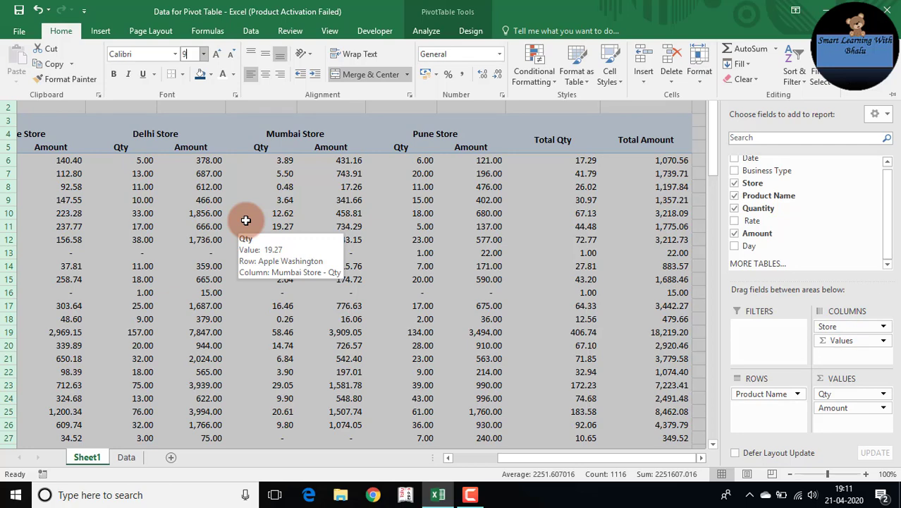
- Set the font size of the whole sheet to 9
{"action": "key", "text": "alt"}
{"action": "key", "text": "h"}
{"action": "key", "text": "f"}
{"action": "key", "text": "s"}
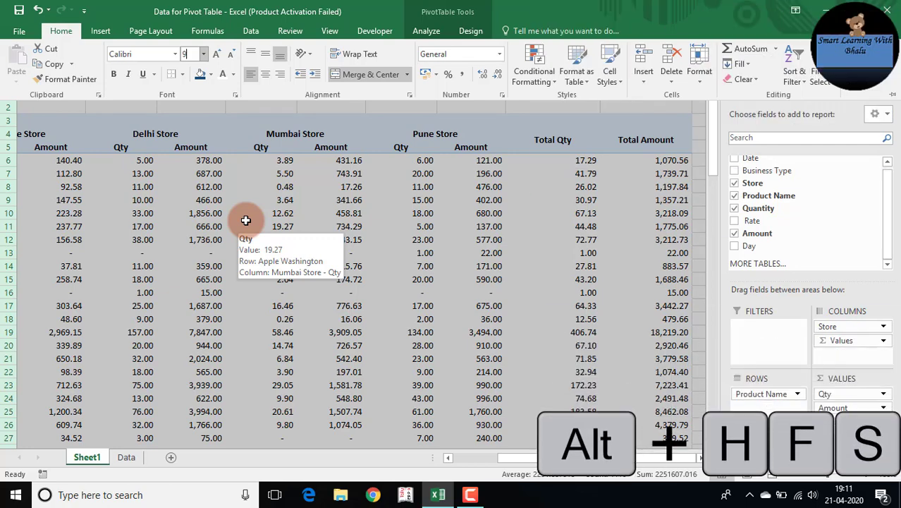
{"action": "key", "text": "Return"}
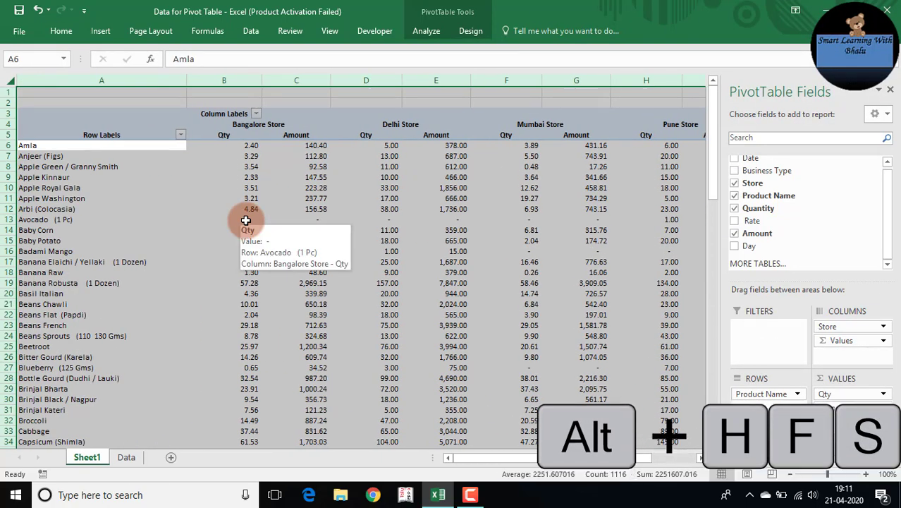
- Review the resized headings and values across the store columns up to Total Qty
{"action": "key", "text": "Up"}
{"action": "key", "text": "Right"}
{"action": "key", "text": "Right"}
{"action": "key", "text": "Right"}
{"action": "key", "text": "Right"}
{"action": "key", "text": "Right"}
{"action": "key", "text": "Right"}
{"action": "key", "text": "Right"}
{"action": "key", "text": "Right"}
{"action": "key", "text": "Right"}
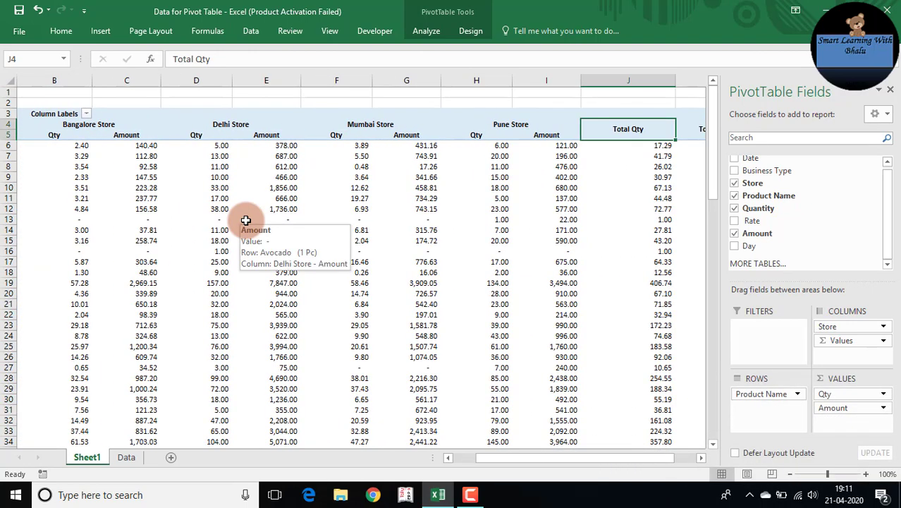
- Turn off the gridlines on Sheet1
{"action": "key", "text": "Home"}
{"action": "key", "text": "Up"}
{"action": "key", "text": "Up"}
{"action": "key", "text": "Up"}
{"action": "key", "text": "Up"}
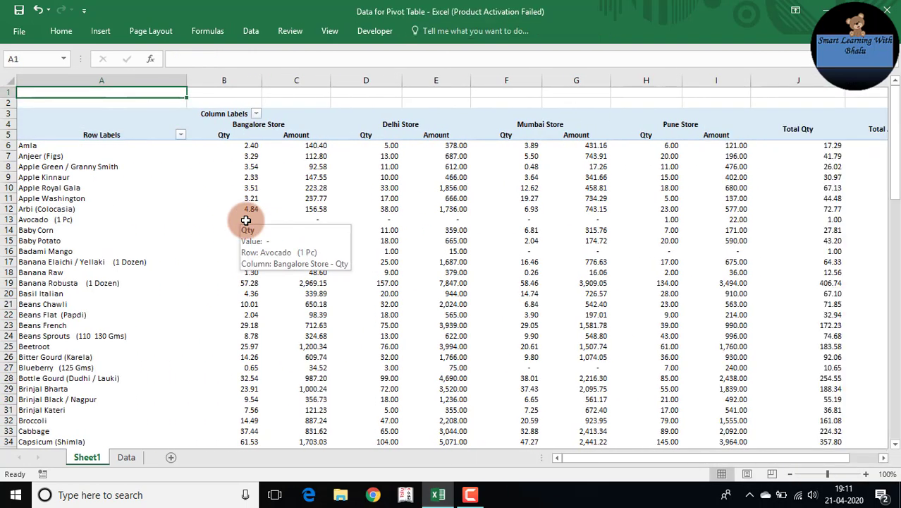
{"action": "key", "text": "ctrl+a"}
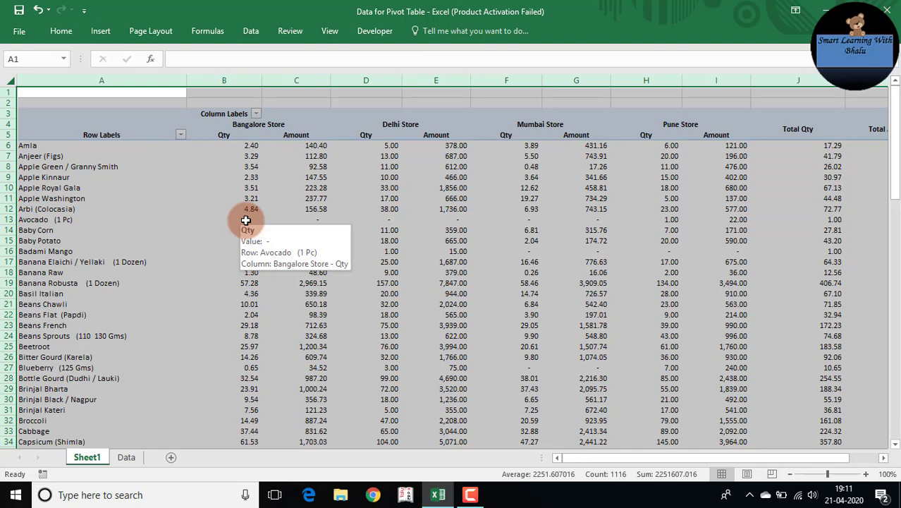
{"action": "key", "text": "alt+w"}
{"action": "key", "text": "v"}
{"action": "key", "text": "g"}
- Examine the pivot table without gridlines across the store columns and down the Mumbai Store quantities
{"action": "key", "text": "Right"}
{"action": "key", "text": "Right"}
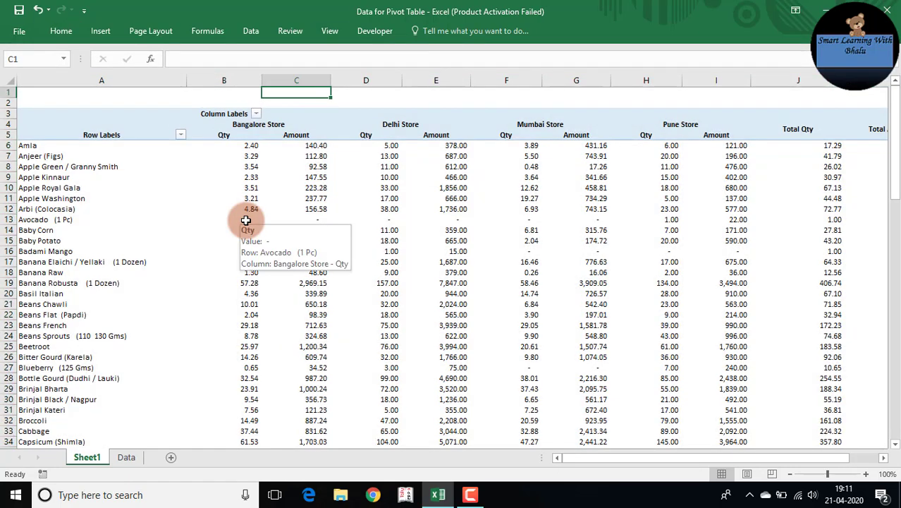
{"action": "key", "text": "Right"}
{"action": "key", "text": "Right"}
{"action": "key", "text": "Right"}
{"action": "key", "text": "Down"}
{"action": "key", "text": "Down"}
{"action": "key", "text": "Down"}
{"action": "key", "text": "Down"}
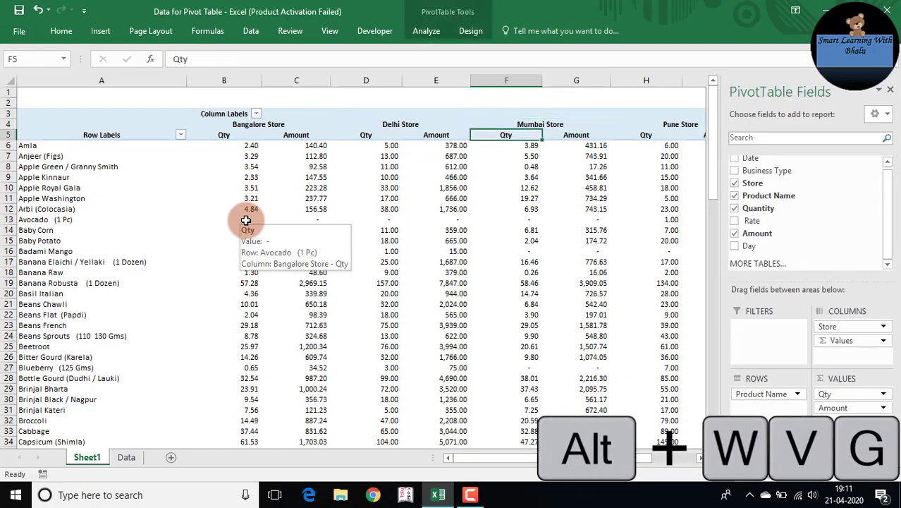
{"action": "key", "text": "ctrl+Down"}
{"action": "key", "text": "Down"}
{"action": "key", "text": "Up"}
{"action": "key", "text": "ctrl+Up"}
{"action": "key", "text": "ctrl+Up"}
{"action": "key", "text": "Right"}
{"action": "key", "text": "Right"}
{"action": "key", "text": "Right"}
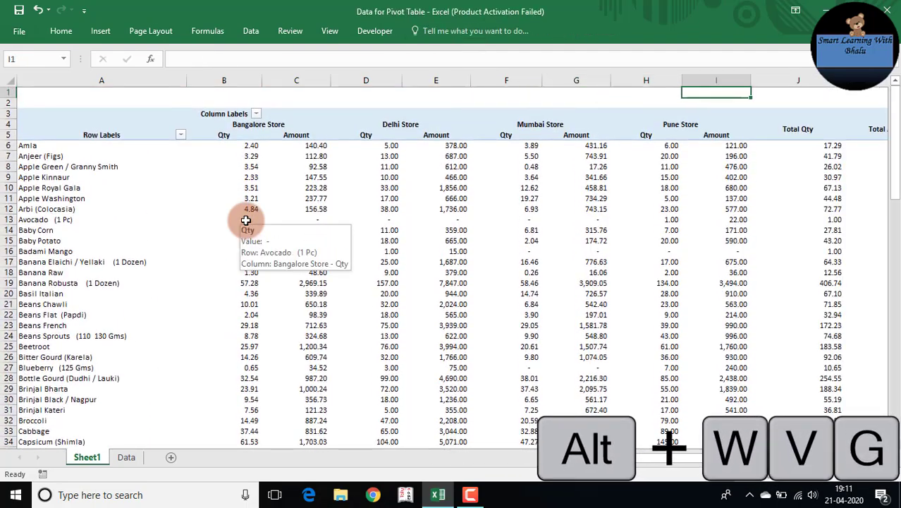
- Reorder the store column groups so that Mumbai Store comes first and Pune Store second, ahead of Bangalore Store
{"action": "key", "text": "Right"}
{"action": "key", "text": "Down"}
{"action": "key", "text": "Down"}
{"action": "key", "text": "Down"}
{"action": "key", "text": "Right"}
{"action": "key", "text": "Right"}
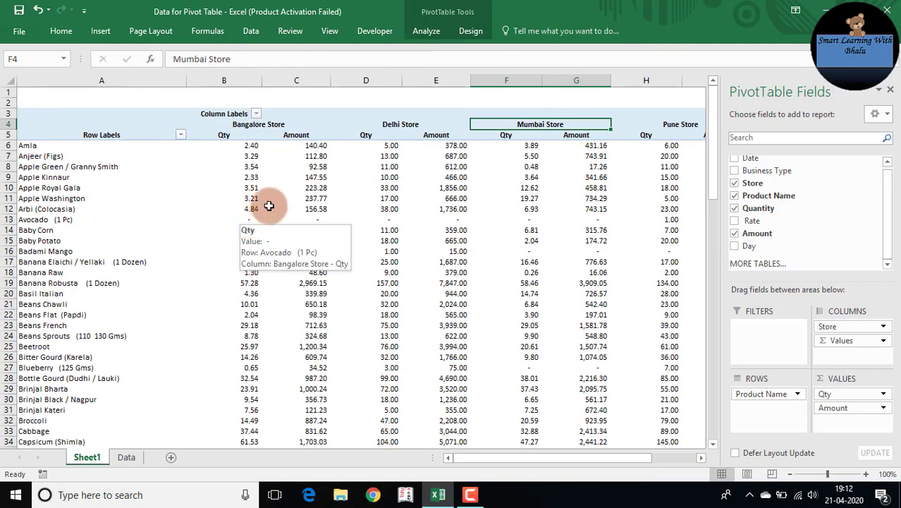
{"action": "left_click_drag", "start_coordinate": [476, 124], "coordinate": [349, 155]}
{"action": "left_click", "coordinate": [493, 125]}
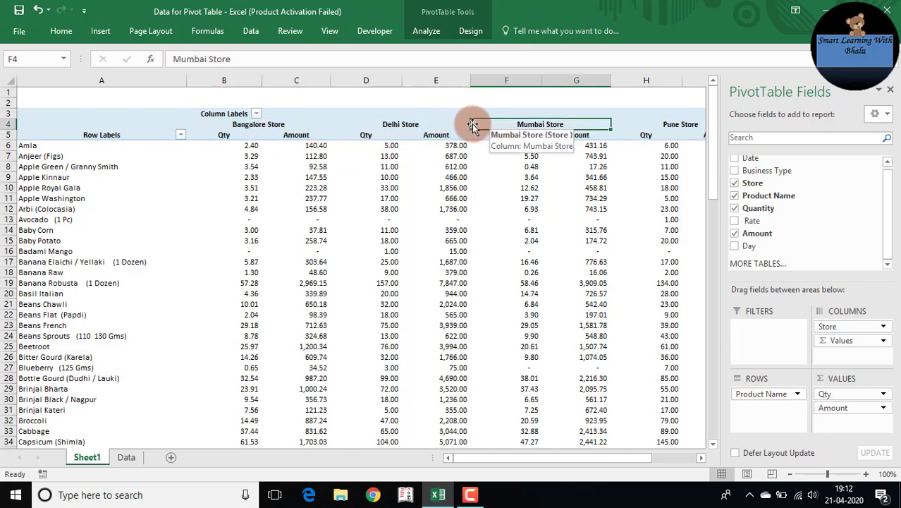
{"action": "left_click_drag", "start_coordinate": [470, 125], "coordinate": [256, 131]}
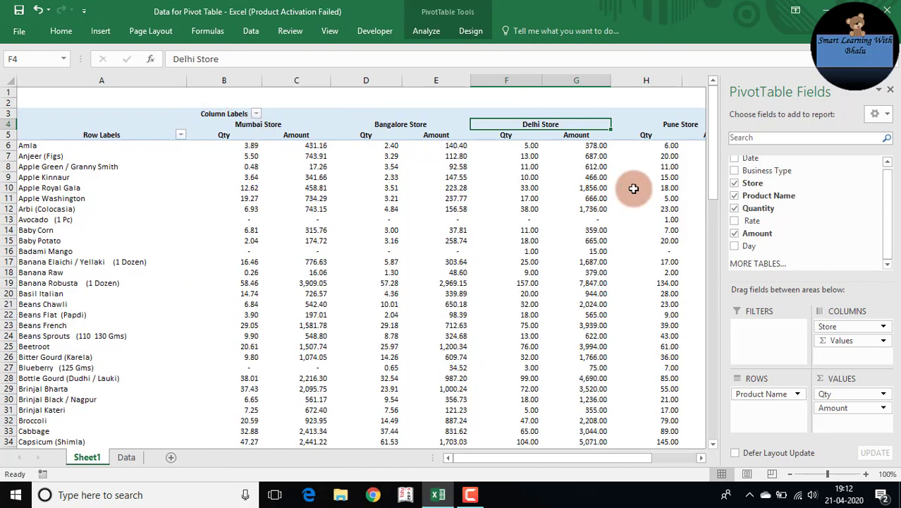
{"action": "left_click", "coordinate": [671, 124]}
{"action": "left_click_drag", "start_coordinate": [613, 125], "coordinate": [403, 141]}
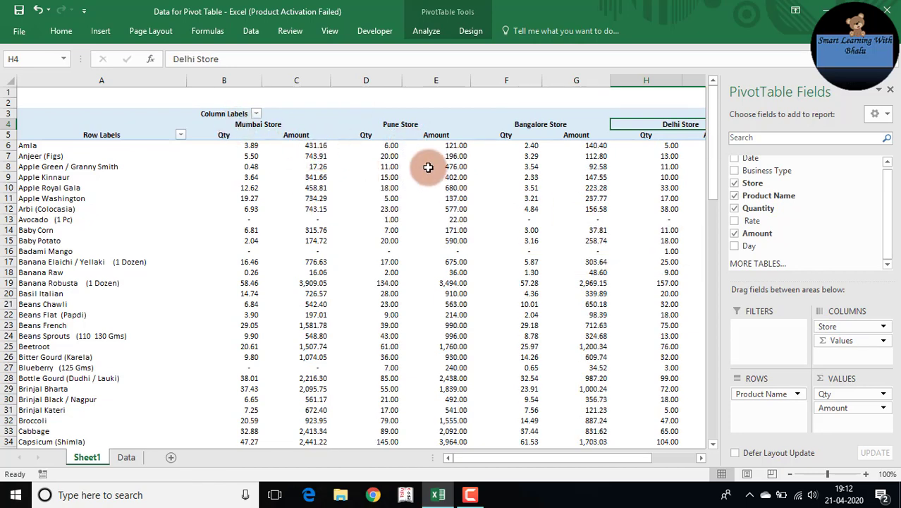
- Examine the Total Qty and Total Amount columns and the Grand Total row
{"action": "key", "text": "Right"}
{"action": "key", "text": "Right"}
{"action": "key", "text": "Right"}
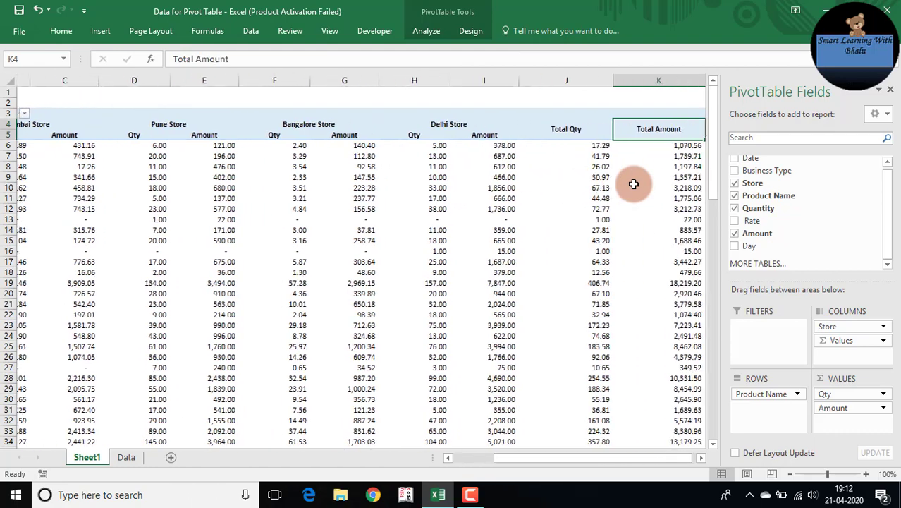
{"action": "key", "text": "Down"}
{"action": "key", "text": "Down"}
{"action": "key", "text": "Down"}
{"action": "key", "text": "ctrl+Down"}
{"action": "key", "text": "ctrl+Left"}
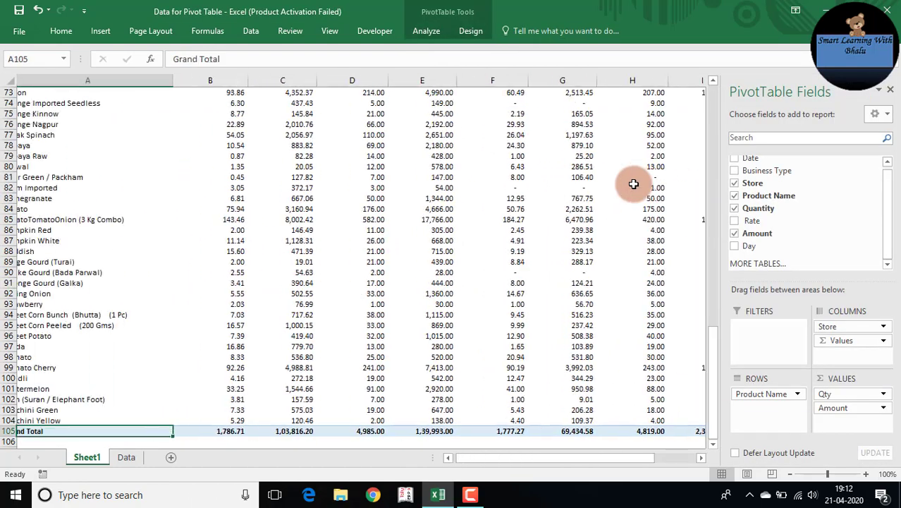
- Delete the two empty rows above the pivot table
{"action": "key", "text": "ctrl+Up"}
{"action": "key", "text": "ctrl+Up"}
{"action": "key", "text": "Down"}
{"action": "key", "text": "Up"}
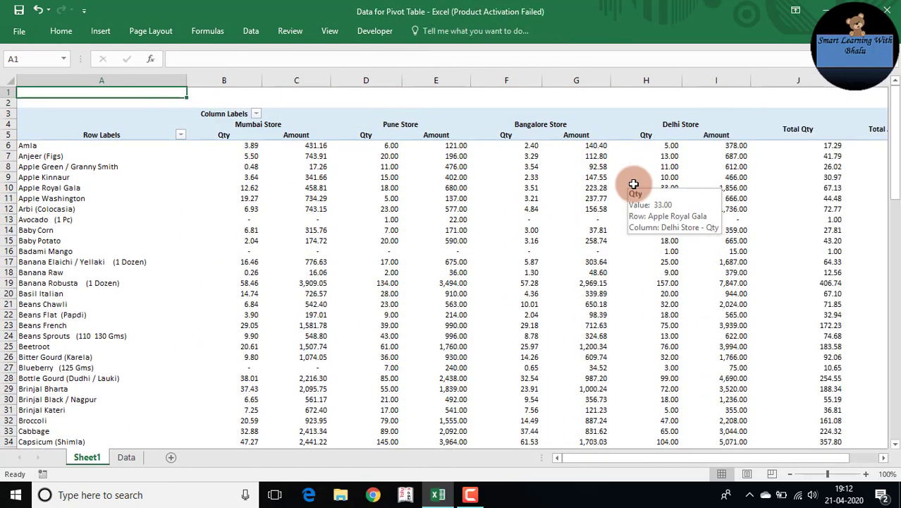
{"action": "key", "text": "shift+space"}
{"action": "key", "text": "shift+Down"}
{"action": "key", "text": "ctrl+minus"}
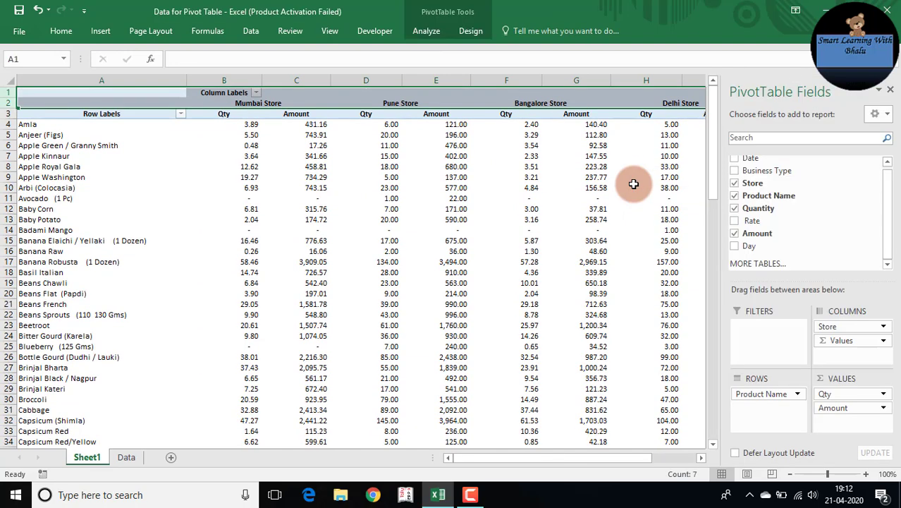
- Rename the Row Labels heading as "Product Name"
{"action": "key", "text": "Right"}
{"action": "key", "text": "Down"}
{"action": "key", "text": "Left"}
{"action": "key", "text": "Down"}
{"action": "type", "text": "Pr"}
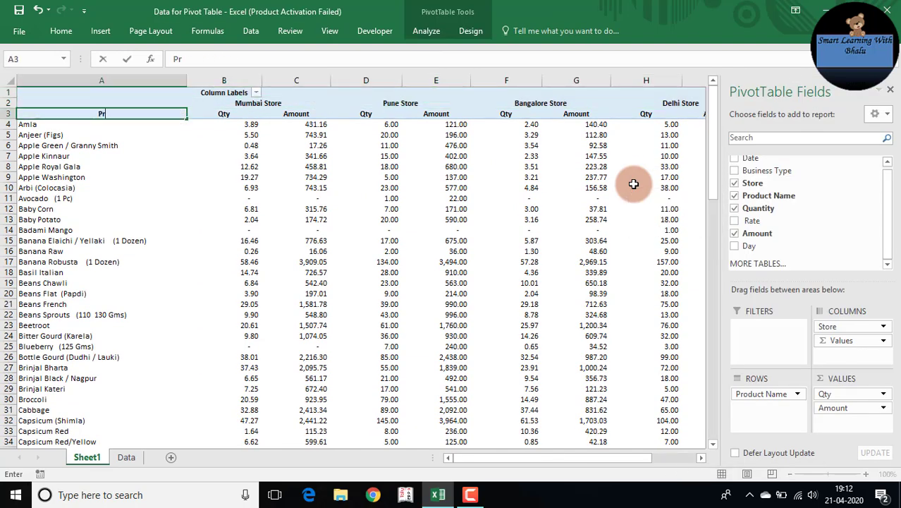
{"action": "type", "text": "oduct Name"}
{"action": "key", "text": "Return"}
{"action": "key", "text": "Up"}
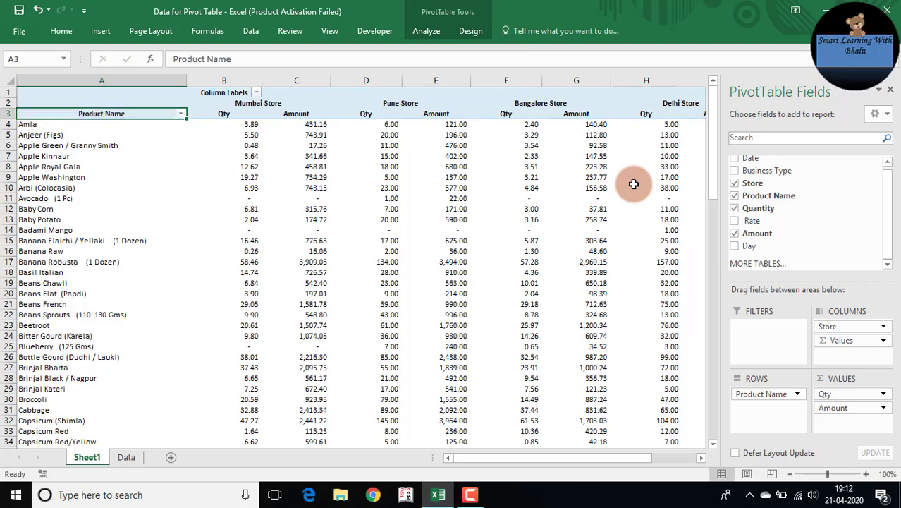
- Review the Anjeer (Figs) row across the reordered store columns
{"action": "key", "text": "Right"}
{"action": "key", "text": "Right"}
{"action": "key", "text": "Right"}
{"action": "key", "text": "Down"}
{"action": "key", "text": "Down"}
{"action": "key", "text": "Right"}
{"action": "key", "text": "Right"}
{"action": "key", "text": "Right"}
{"action": "key", "text": "Right"}
{"action": "key", "text": "Right"}
{"action": "key", "text": "Right"}
{"action": "key", "text": "Right"}
{"action": "key", "text": "Right"}
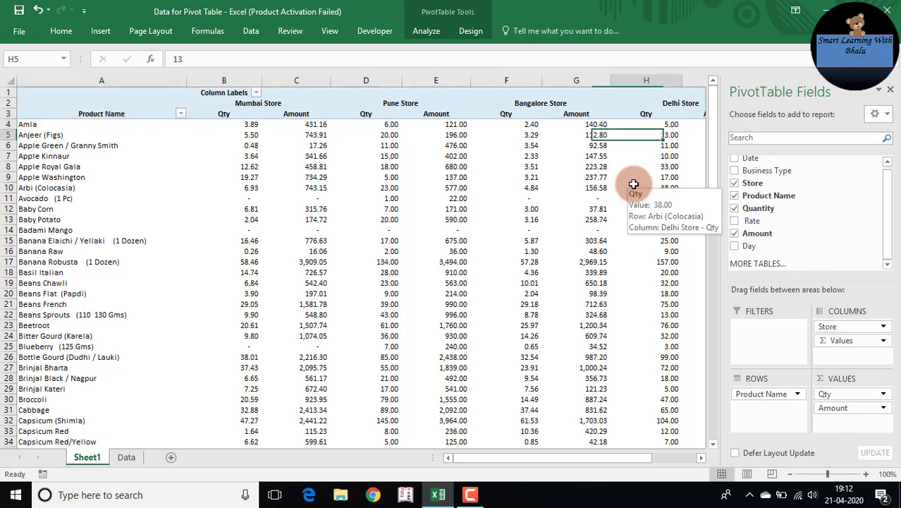
- Fill the pivot header rows A1:K3 with dark blue and set their text color to white
{"action": "key", "text": "ctrl+Home"}
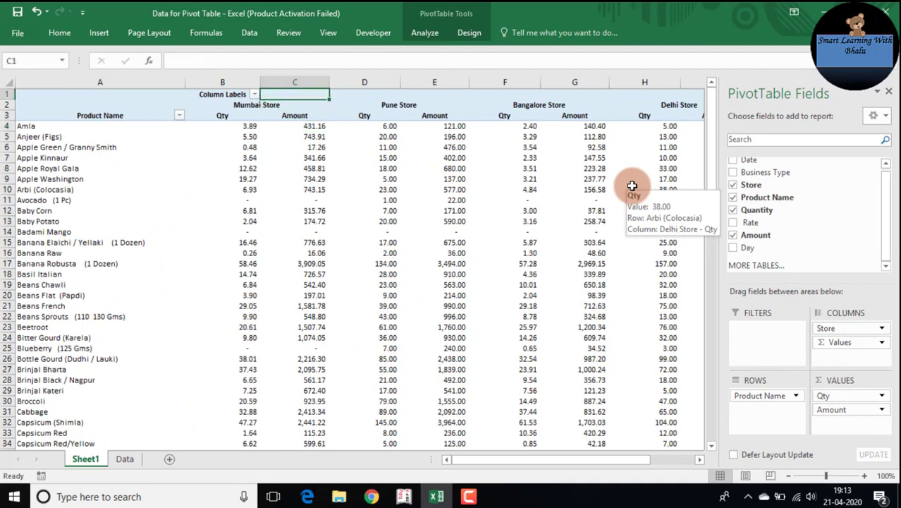
{"action": "key", "text": "ctrl+shift+Right"}
{"action": "key", "text": "ctrl+shift+Right"}
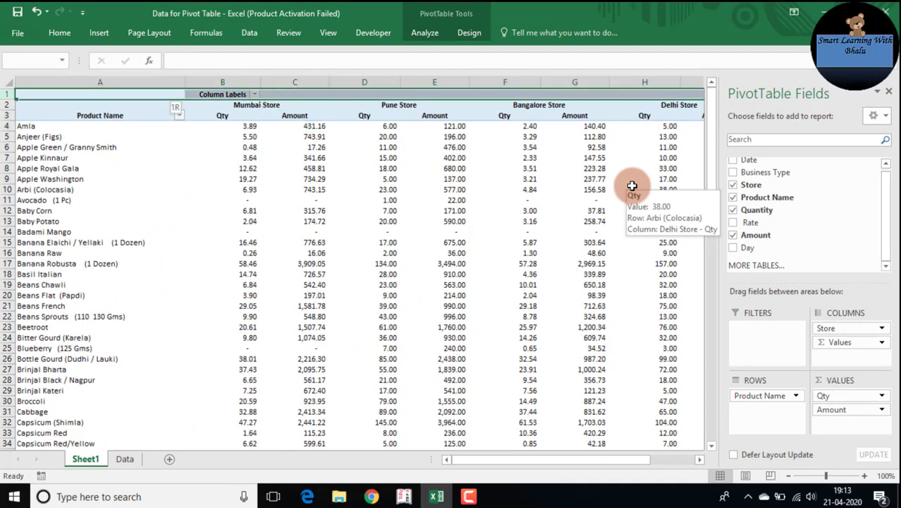
{"action": "key", "text": "ctrl+shift+Left"}
{"action": "key", "text": "shift+Right"}
{"action": "key", "text": "shift+Right"}
{"action": "key", "text": "shift+Right"}
{"action": "key", "text": "shift+Right"}
{"action": "key", "text": "shift+Right"}
{"action": "key", "text": "shift+Right"}
{"action": "key", "text": "shift+Right"}
{"action": "key", "text": "shift+Right"}
{"action": "key", "text": "shift+Right"}
{"action": "key", "text": "shift+Right"}
{"action": "key", "text": "shift+Right"}
{"action": "key", "text": "shift+Right"}
{"action": "key", "text": "shift+Right"}
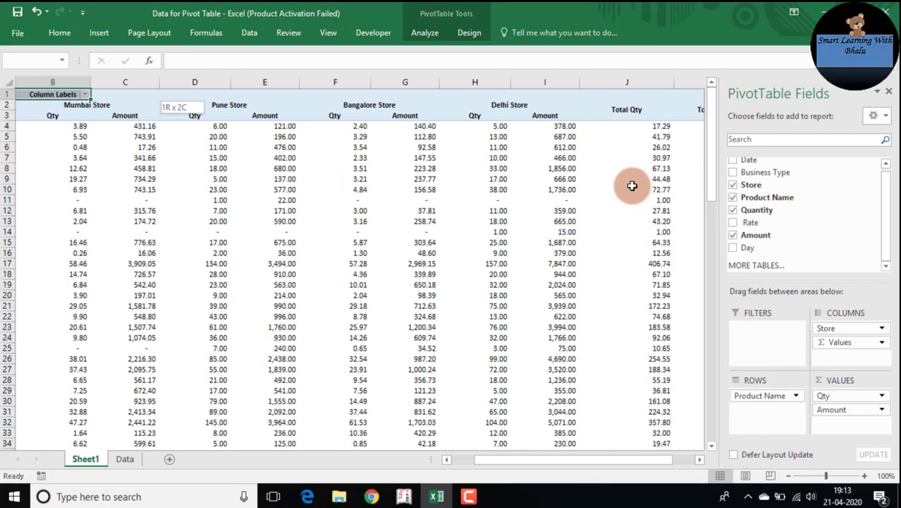
{"action": "key", "text": "shift+Left"}
{"action": "key", "text": "shift+Left"}
{"action": "key", "text": "shift+Left"}
{"action": "key", "text": "shift+Left"}
{"action": "key", "text": "shift+Down"}
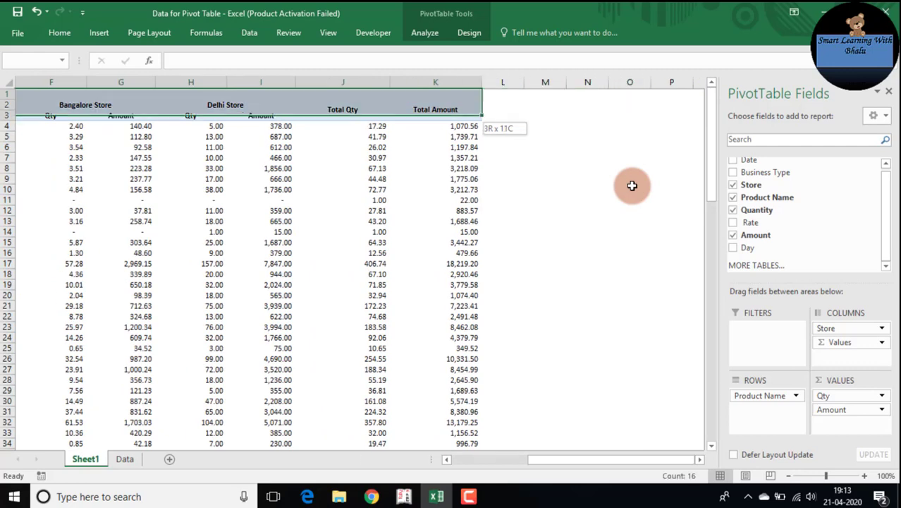
{"action": "key", "text": "shift+Down"}
{"action": "key", "text": "shift+Up"}
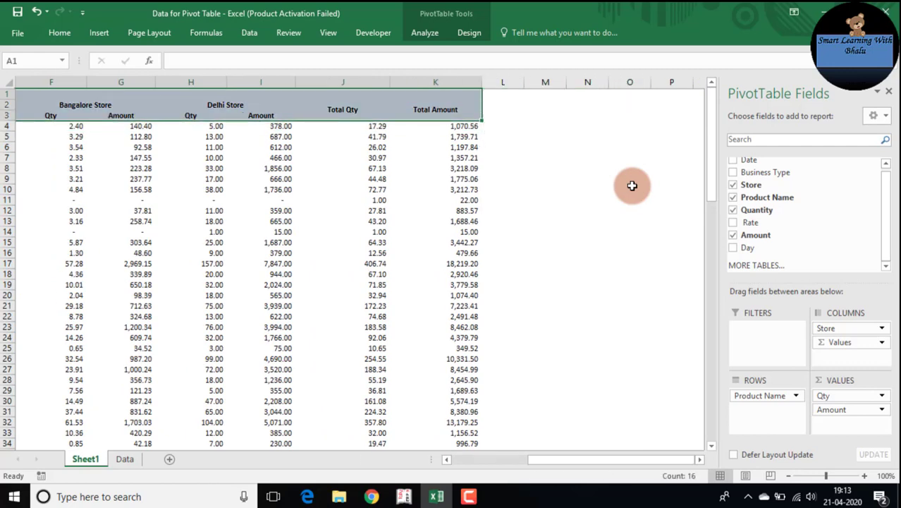
{"action": "key", "text": "alt+h"}
{"action": "key", "text": "h"}
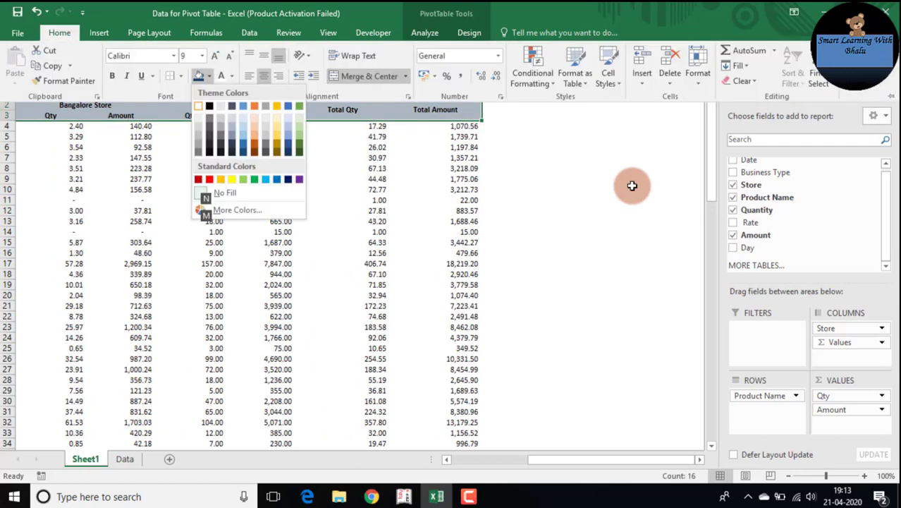
{"action": "left_click", "coordinate": [285, 154]}
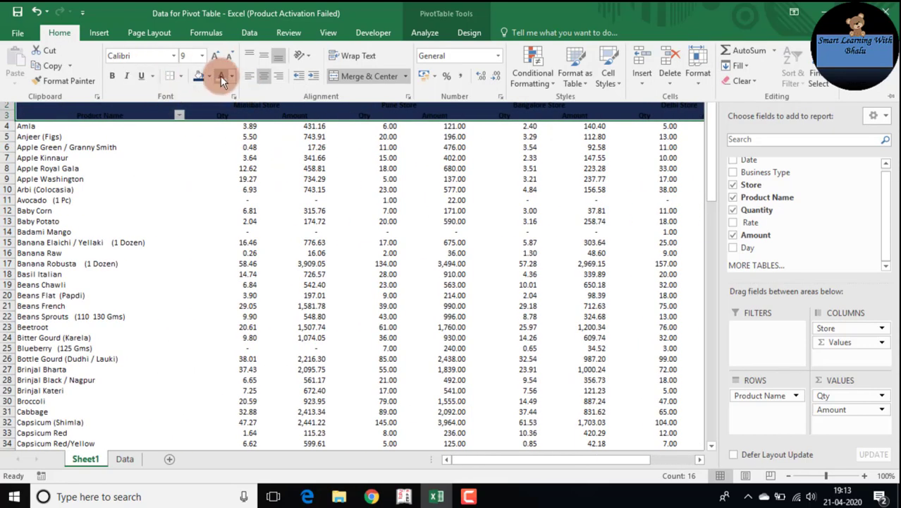
{"action": "left_click", "coordinate": [221, 77]}
{"action": "left_click", "coordinate": [182, 135]}
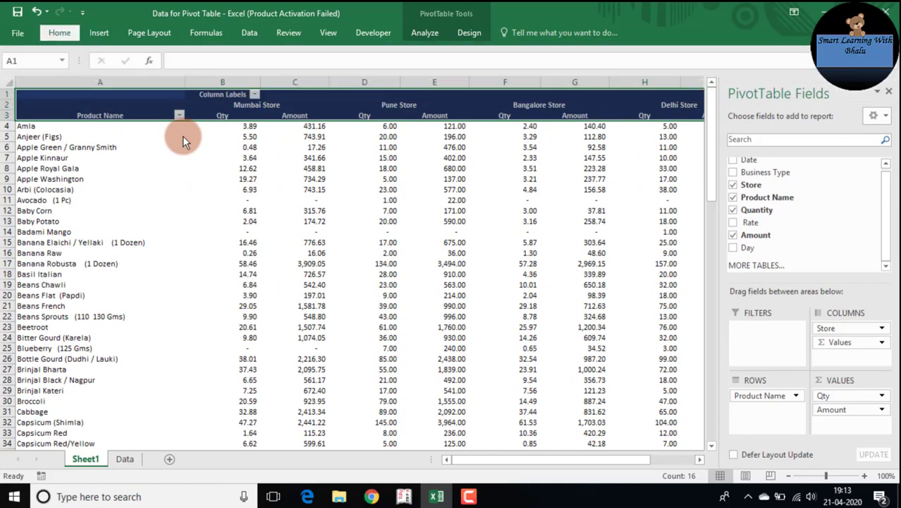
- Fill the Grand Total row across all pivot columns with the same dark blue
{"action": "key", "text": "ctrl+Down"}
{"action": "key", "text": "ctrl+Down"}
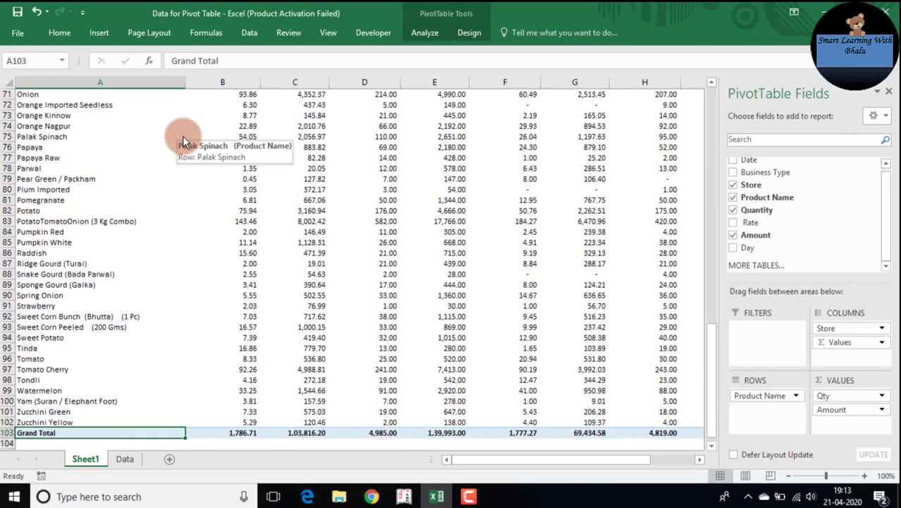
{"action": "key", "text": "ctrl+shift+Right"}
{"action": "key", "text": "alt+h"}
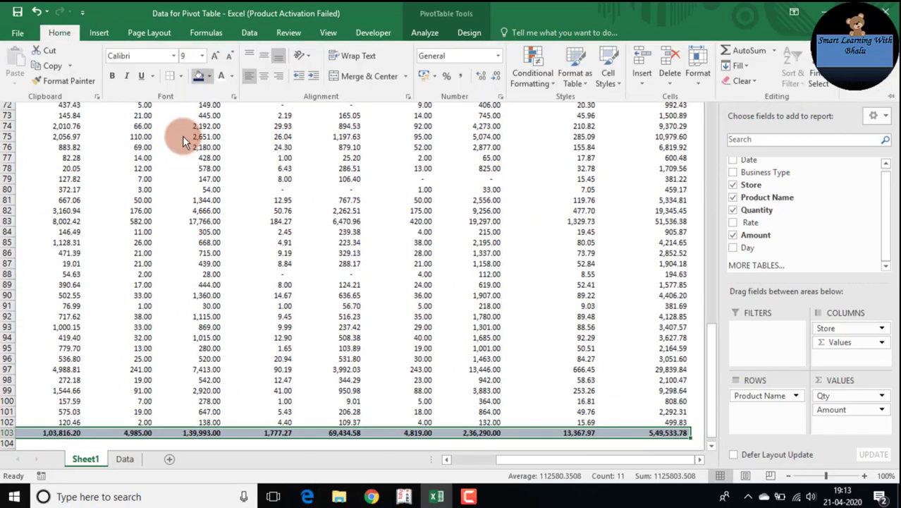
{"action": "key", "text": "h"}
{"action": "left_click", "coordinate": [286, 148]}
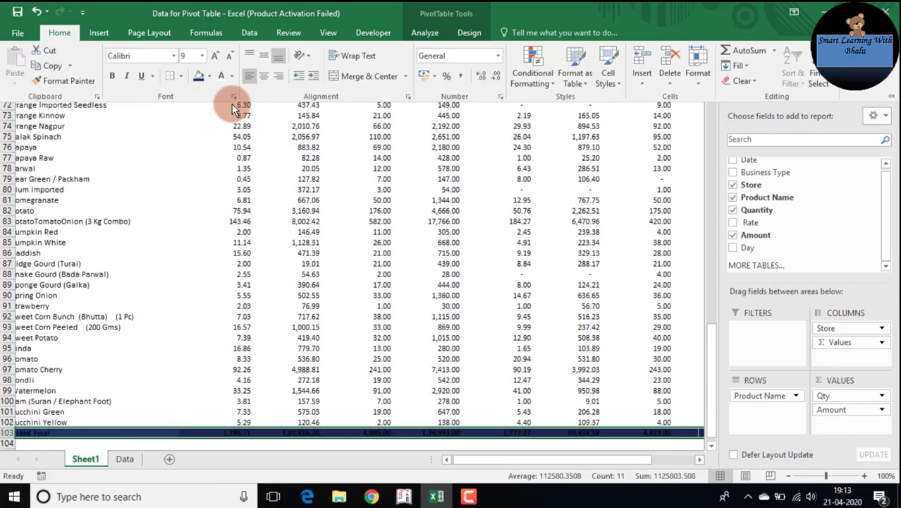
- Set the Grand Total row's text color to white and return to the start of the sheet
{"action": "left_click", "coordinate": [217, 74]}
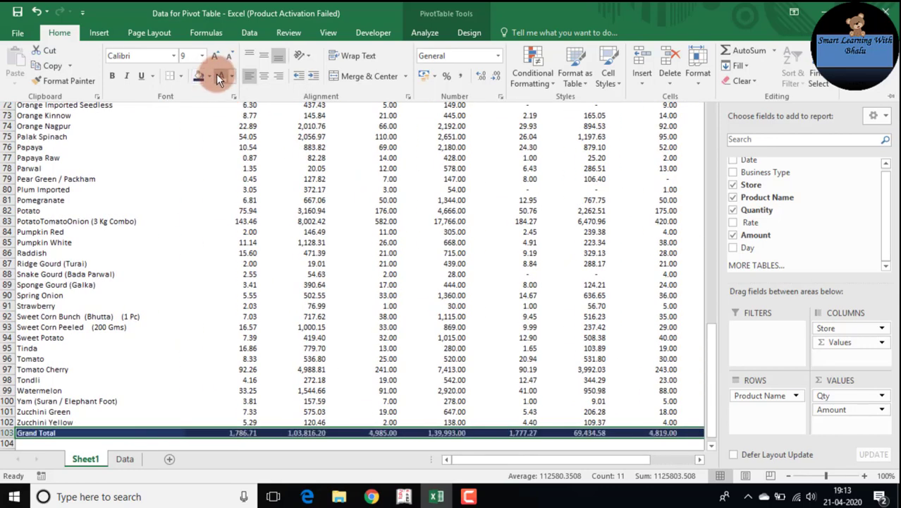
{"action": "key", "text": "Escape"}
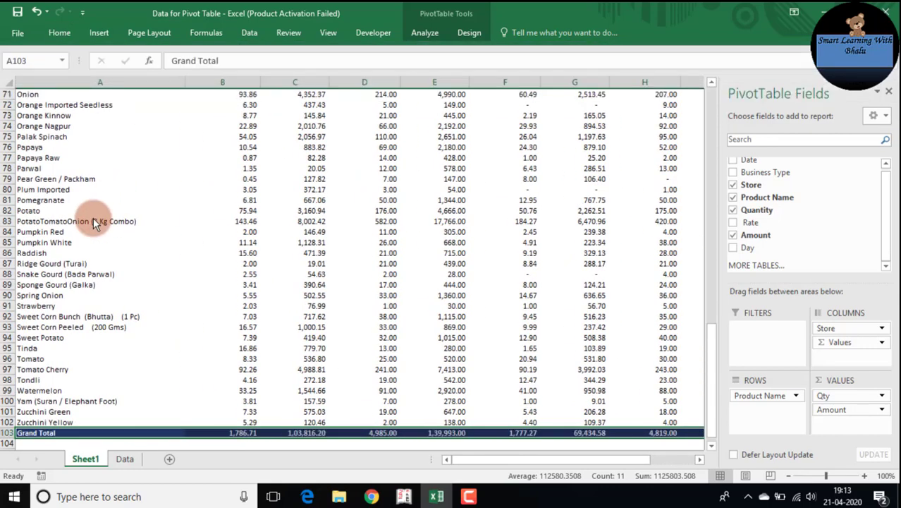
{"action": "key", "text": "ctrl+Home"}
- Review the store column headings and the Amla amount for Mumbai Store in the pivot table
{"action": "key", "text": "Down"}
{"action": "key", "text": "Down"}
{"action": "key", "text": "Down"}
{"action": "key", "text": "Down"}
{"action": "key", "text": "Up"}
{"action": "key", "text": "Up"}
{"action": "key", "text": "Right"}
{"action": "key", "text": "Right"}
{"action": "key", "text": "Right"}
{"action": "key", "text": "Right"}
{"action": "key", "text": "Right"}
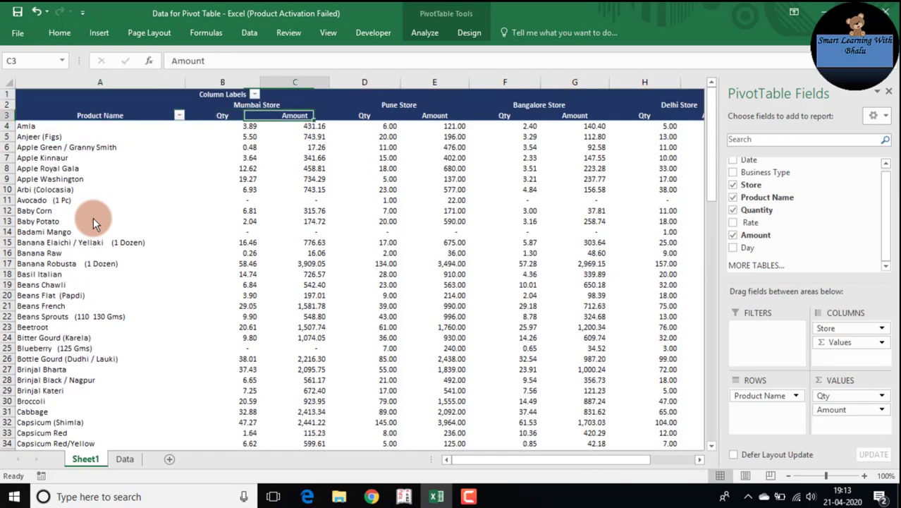
{"action": "key", "text": "Right"}
{"action": "key", "text": "Right"}
{"action": "key", "text": "Right"}
{"action": "mouse_move", "coordinate": [583, 186]}
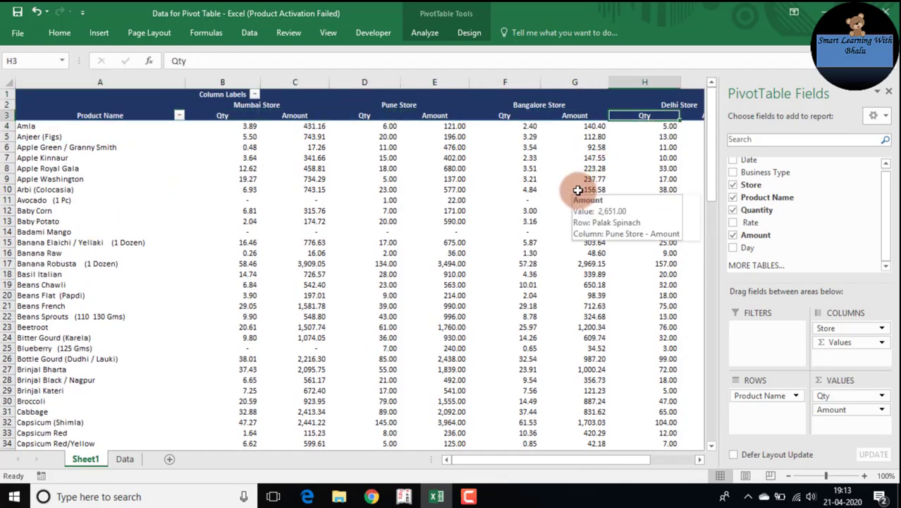
{"action": "key", "text": "Left"}
{"action": "key", "text": "Home"}
{"action": "key", "text": "Down"}
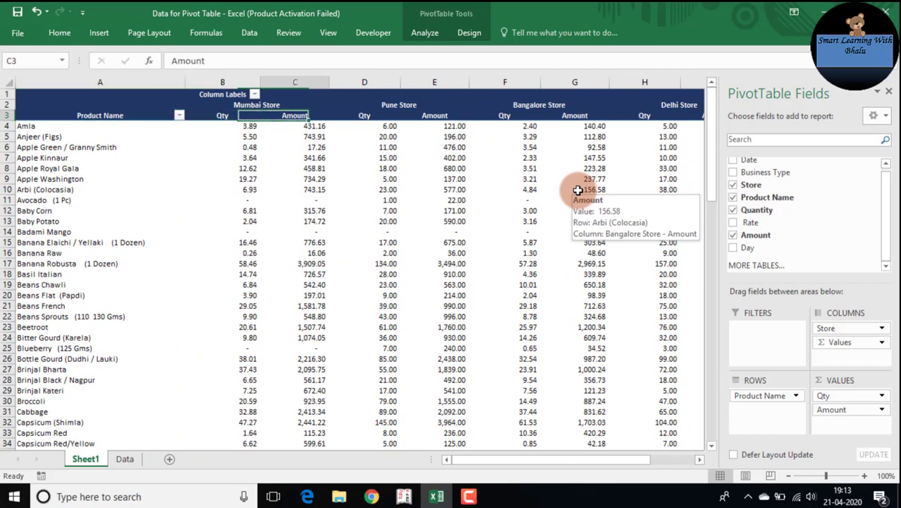
{"action": "key", "text": "Right"}
{"action": "key", "text": "Right"}
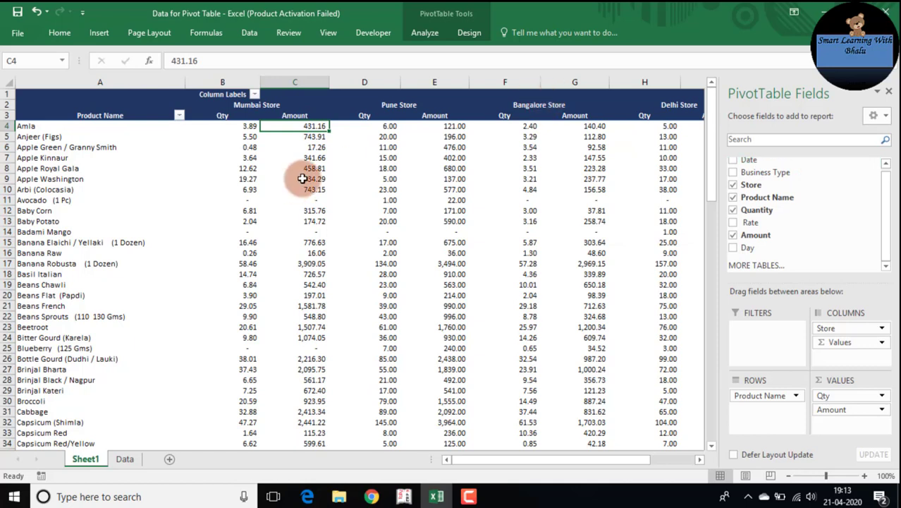
{"action": "mouse_move", "coordinate": [301, 179]}
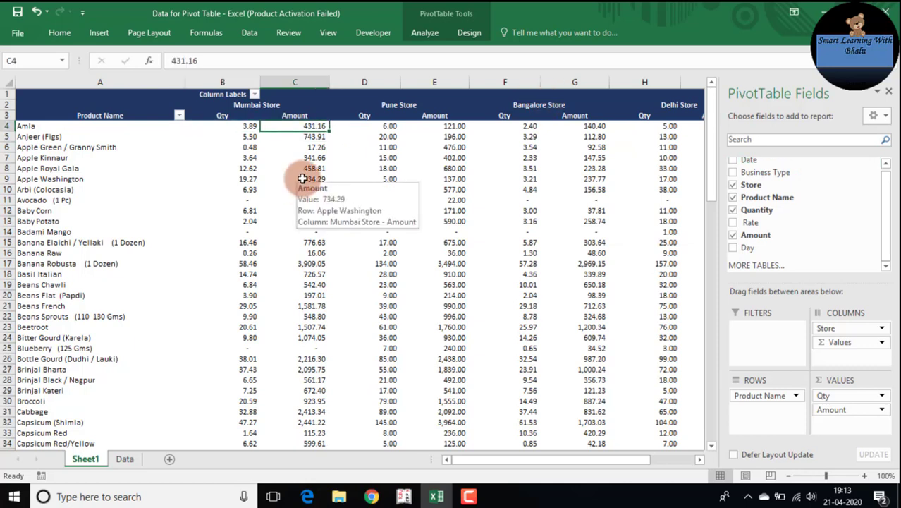
{"action": "mouse_move", "coordinate": [291, 125]}
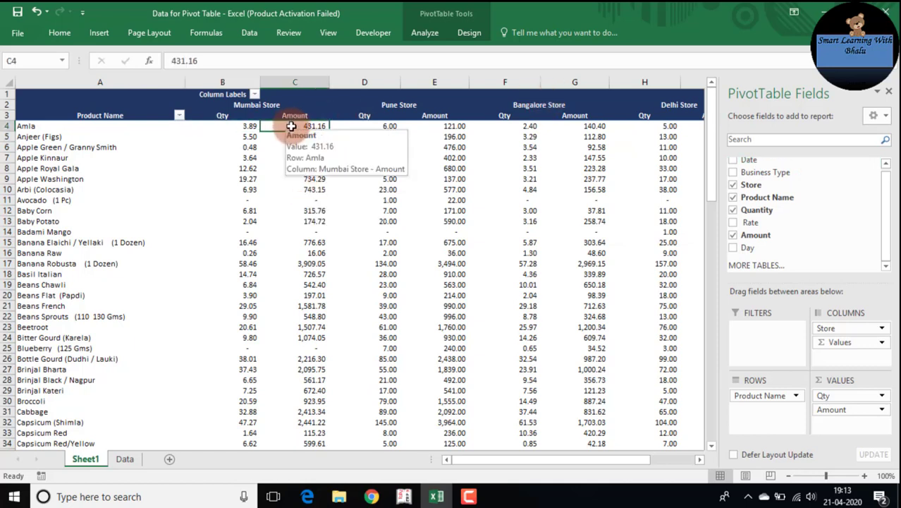
- Turn on filters for the header row of the Data sheet
{"action": "key", "text": "ctrl+Page_Down"}
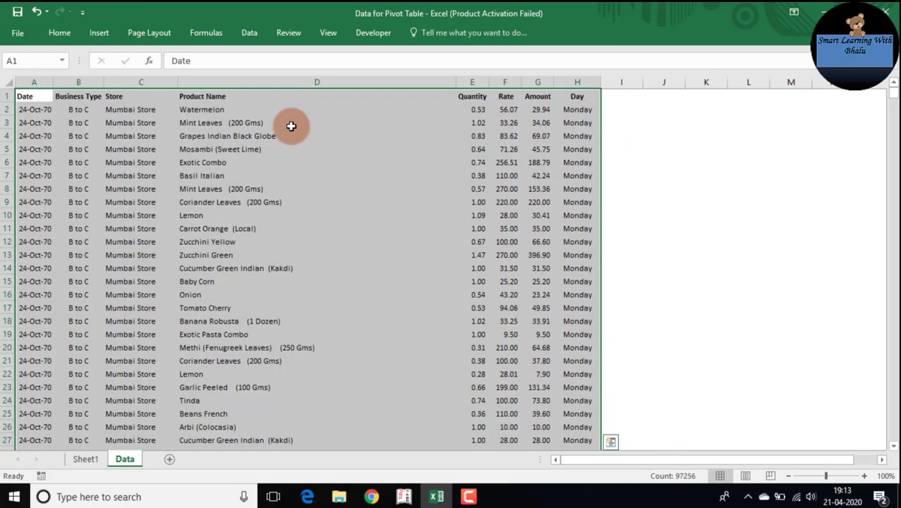
{"action": "key", "text": "Right"}
{"action": "key", "text": "Right"}
{"action": "key", "text": "Right"}
{"action": "key", "text": "Right"}
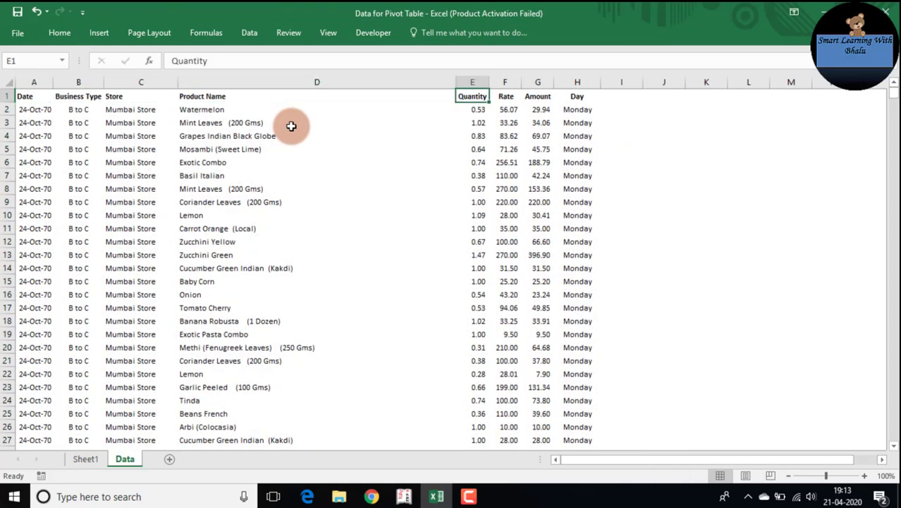
{"action": "key", "text": "ctrl+shift+l"}
- Look through the Product Name filter options on the Data sheet and close them without filtering
{"action": "key", "text": "Right"}
{"action": "key", "text": "Left"}
{"action": "key", "text": "Left"}
{"action": "key", "text": "alt+Down"}
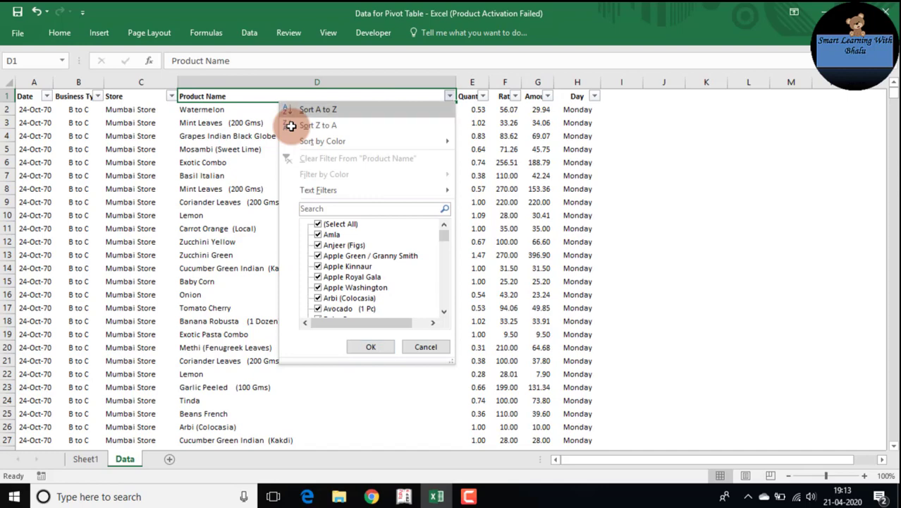
{"action": "key", "text": "Down"}
{"action": "key", "text": "Down"}
{"action": "key", "text": "Escape"}
{"action": "key", "text": "Right"}
{"action": "key", "text": "Right"}
{"action": "key", "text": "Down"}
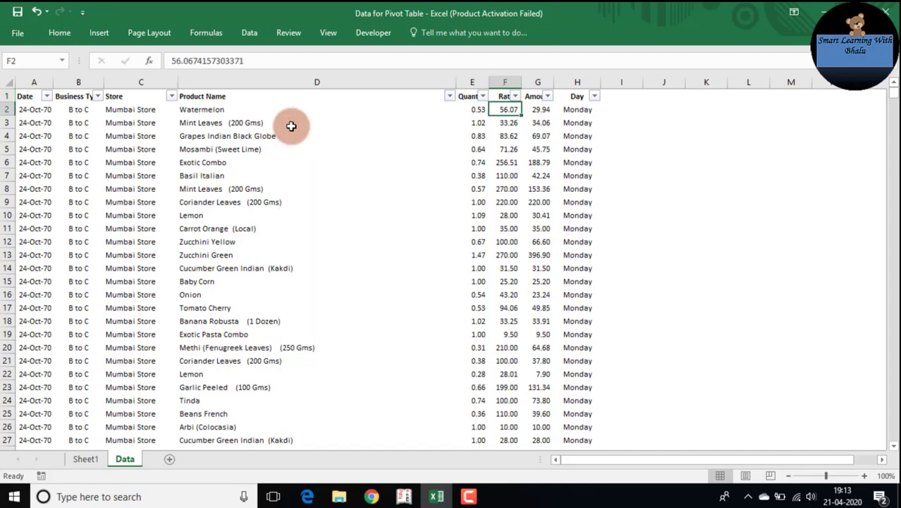
- Extract the source records behind Amla's Mumbai Store amount to a new sheet and autofit its column widths
{"action": "key", "text": "ctrl+Page_Up"}
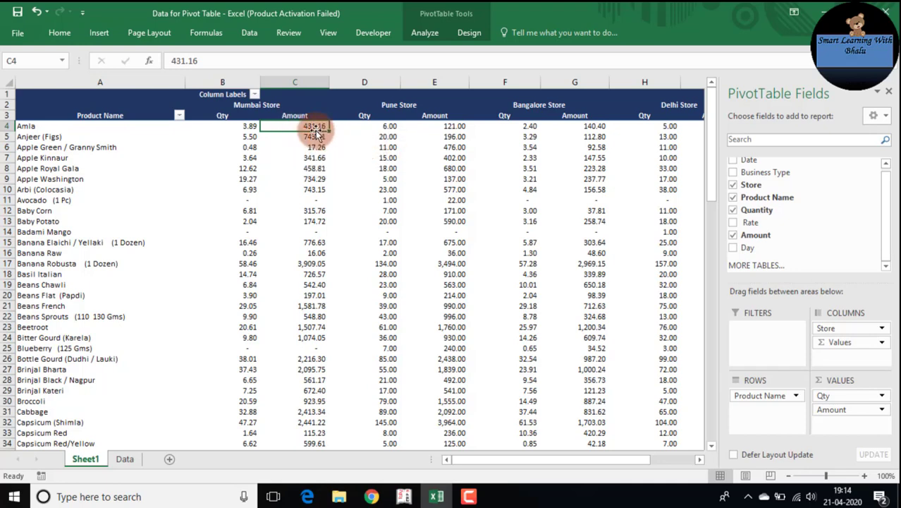
{"action": "double_click", "coordinate": [303, 127]}
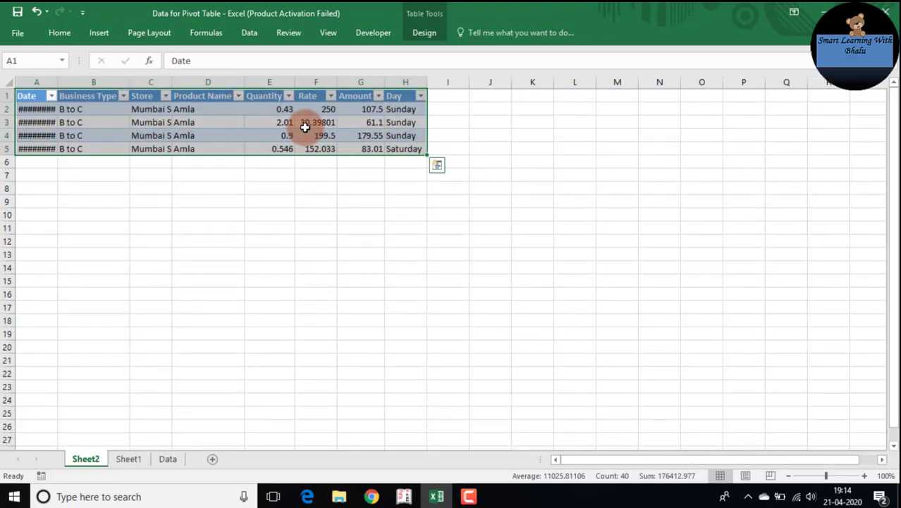
{"action": "key", "text": "alt+h"}
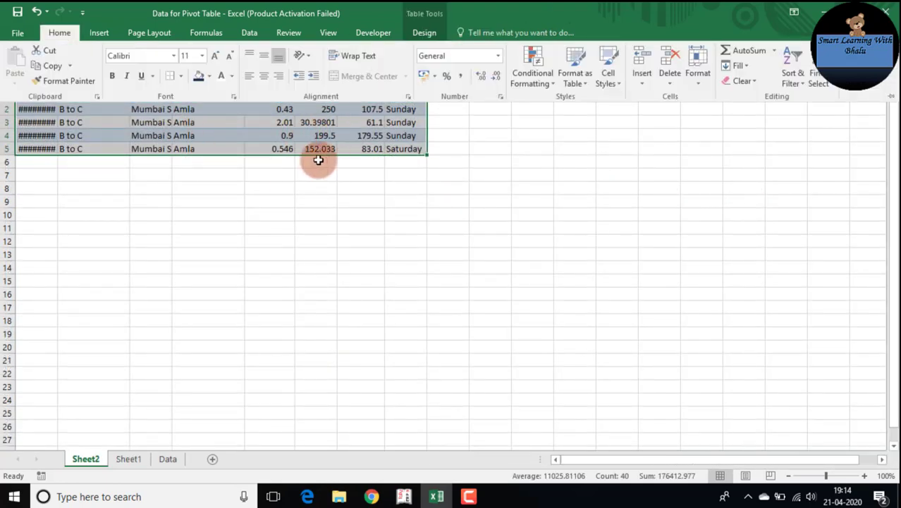
{"action": "key", "text": "o"}
{"action": "key", "text": "i"}
- Examine the extracted Amla records, including the Product Name entries in D2:D5
{"action": "key", "text": "Right"}
{"action": "key", "text": "Right"}
{"action": "key", "text": "Right"}
{"action": "key", "text": "Right"}
{"action": "key", "text": "Right"}
{"action": "key", "text": "Down"}
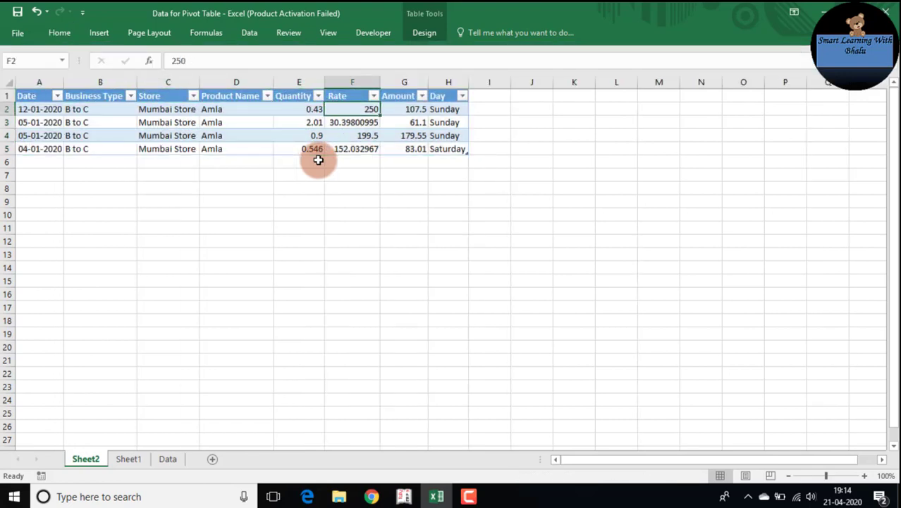
{"action": "key", "text": "Right"}
{"action": "key", "text": "Left"}
{"action": "key", "text": "Left"}
{"action": "key", "text": "Left"}
{"action": "key", "text": "shift+Down"}
{"action": "key", "text": "shift+Down"}
{"action": "key", "text": "shift+Down"}
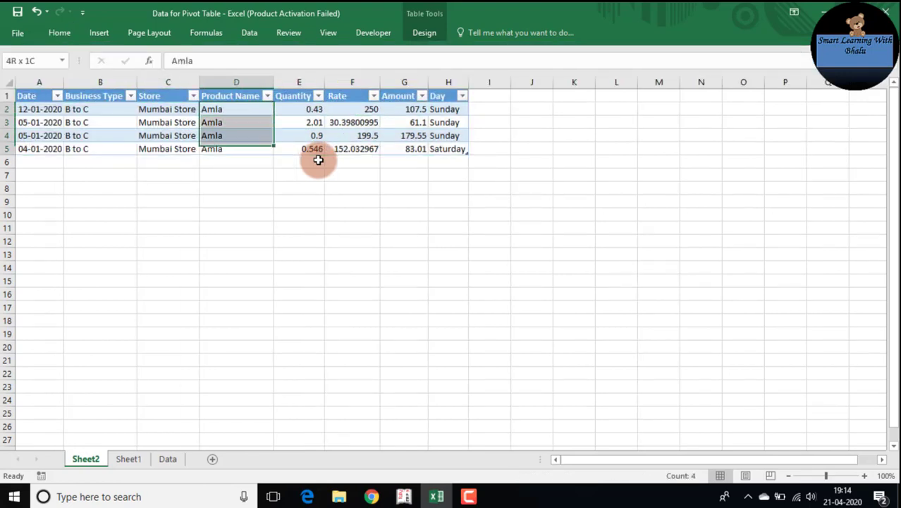
- Select the Amount values in G2:G5 of the extracted records to check their sum
{"action": "key", "text": "Right"}
{"action": "key", "text": "Right"}
{"action": "key", "text": "Right"}
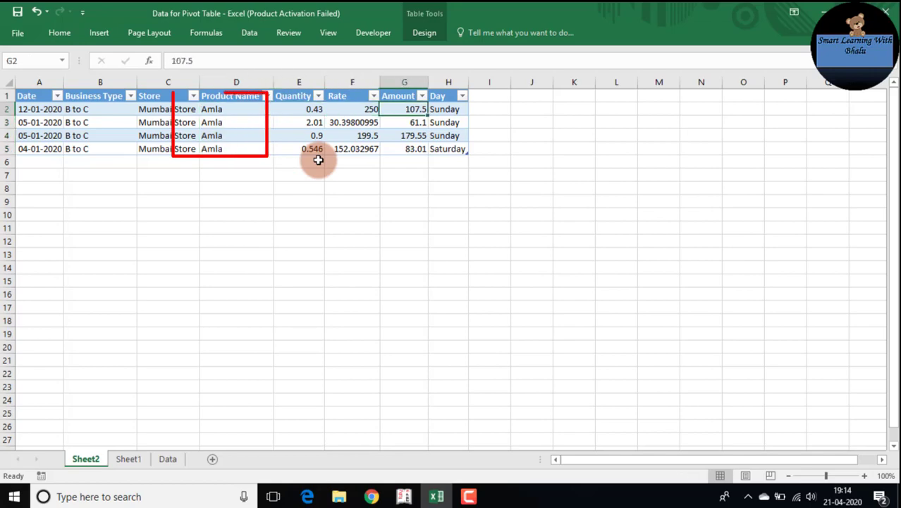
{"action": "key", "text": "shift+Down"}
{"action": "key", "text": "shift+Down"}
{"action": "key", "text": "shift+Down"}
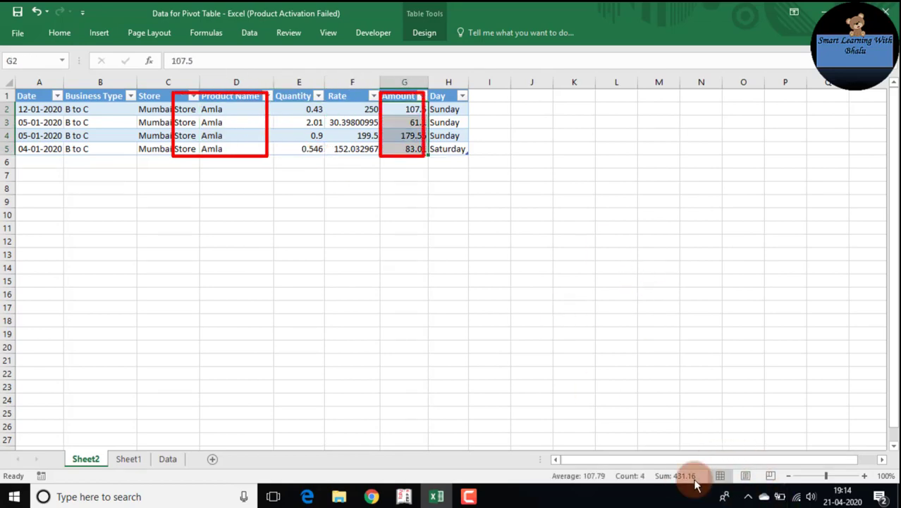
- Return to the pivot table sheet and compare Amla's amounts for Mumbai, Pune and Bangalore stores
{"action": "key", "text": "ctrl+Page_Up"}
{"action": "key", "text": "Right"}
{"action": "key", "text": "Left"}
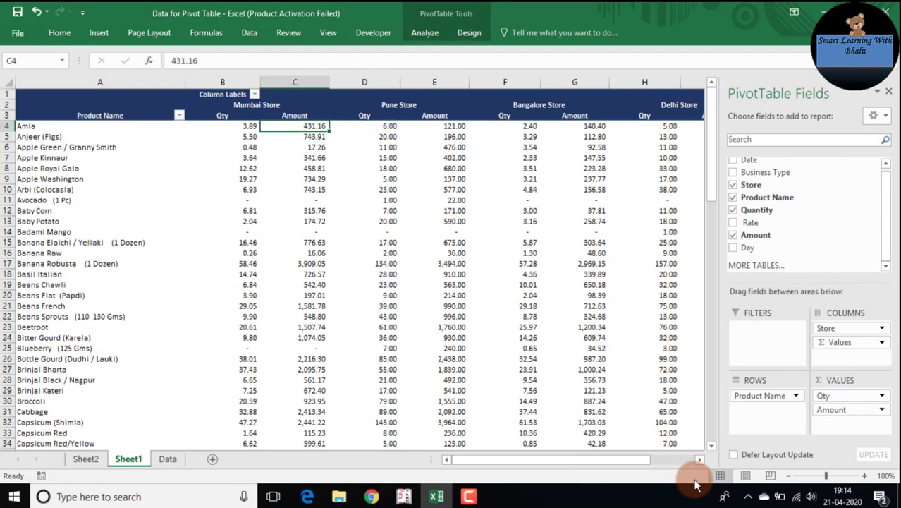
{"action": "key", "text": "Right"}
{"action": "key", "text": "Right"}
{"action": "key", "text": "Right"}
{"action": "key", "text": "Right"}
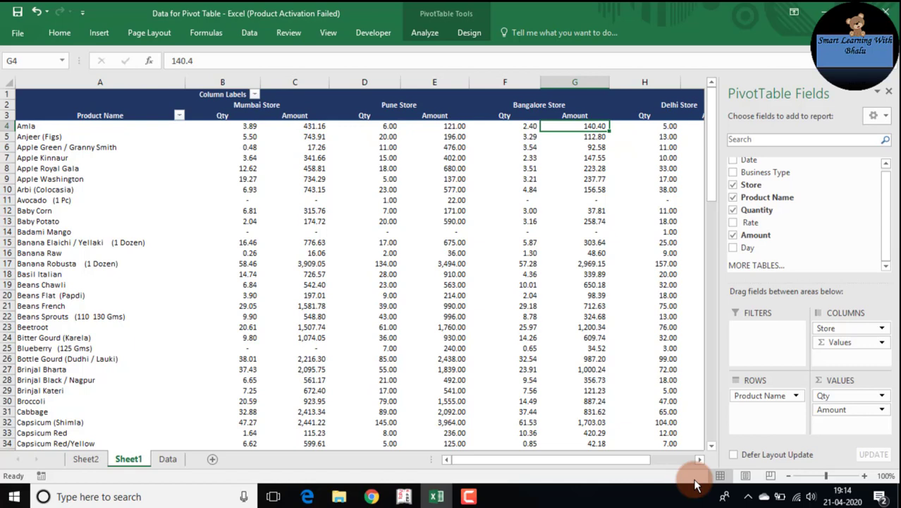
- View the Data sheet, return to the pivot table and look over its Mumbai Store Amount column
{"action": "key", "text": "ctrl+Page_Down"}
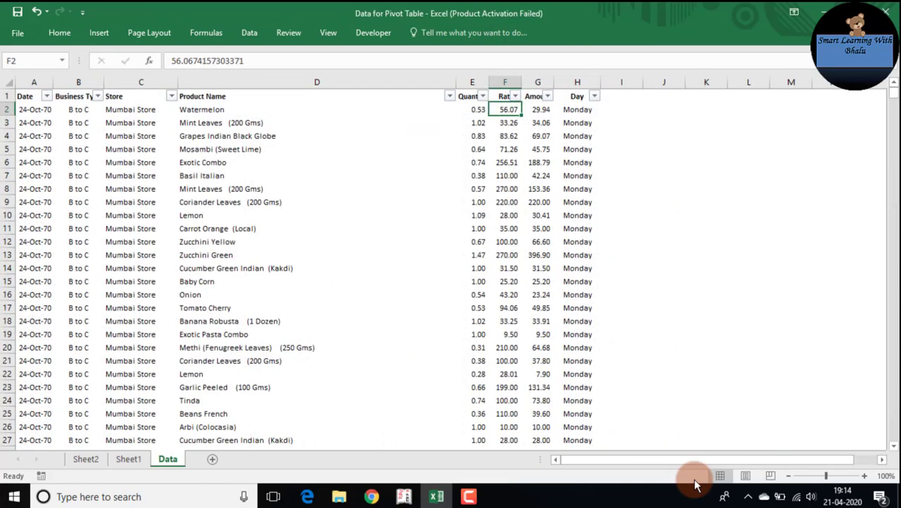
{"action": "key", "text": "ctrl+Page_Up"}
{"action": "key", "text": "Left"}
{"action": "key", "text": "Home"}
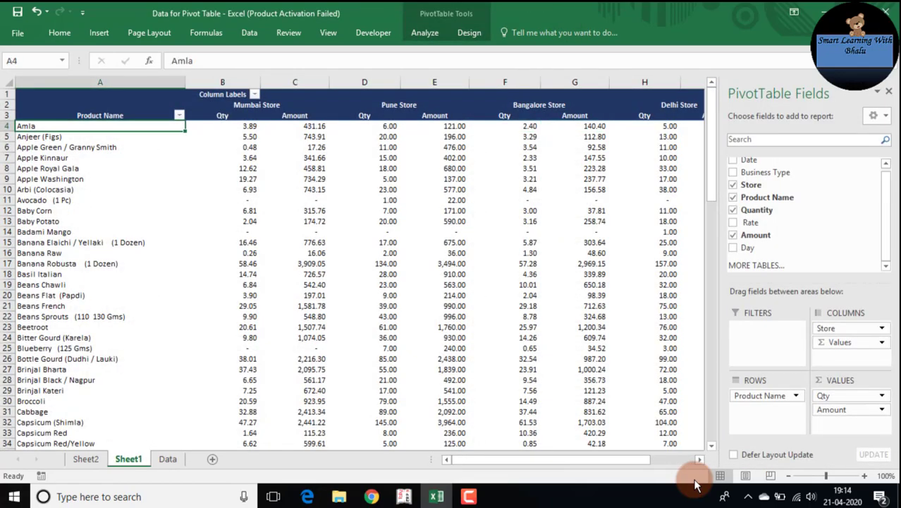
{"action": "key", "text": "Right"}
{"action": "key", "text": "Right"}
{"action": "key", "text": "ctrl+Down"}
{"action": "key", "text": "ctrl+Up"}
{"action": "key", "text": "ctrl+Up"}
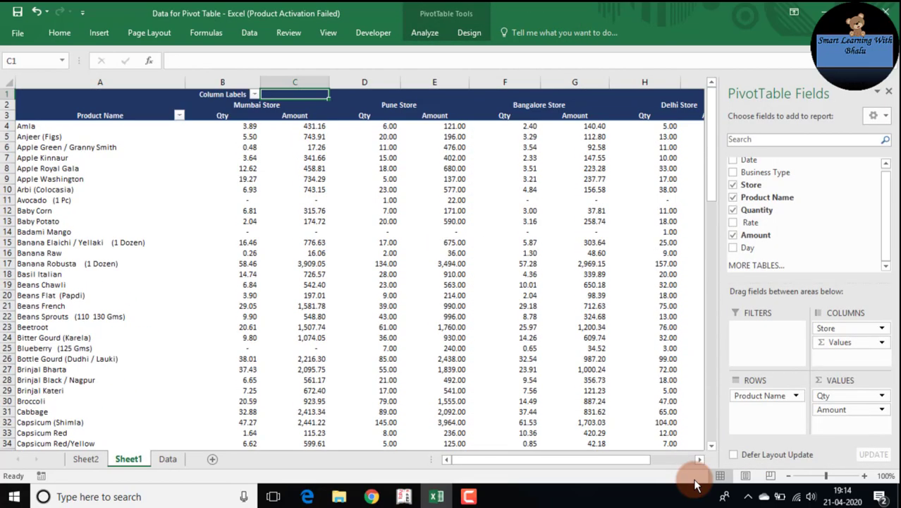
{"action": "key", "text": "Down"}
{"action": "key", "text": "Down"}
{"action": "key", "text": "Down"}
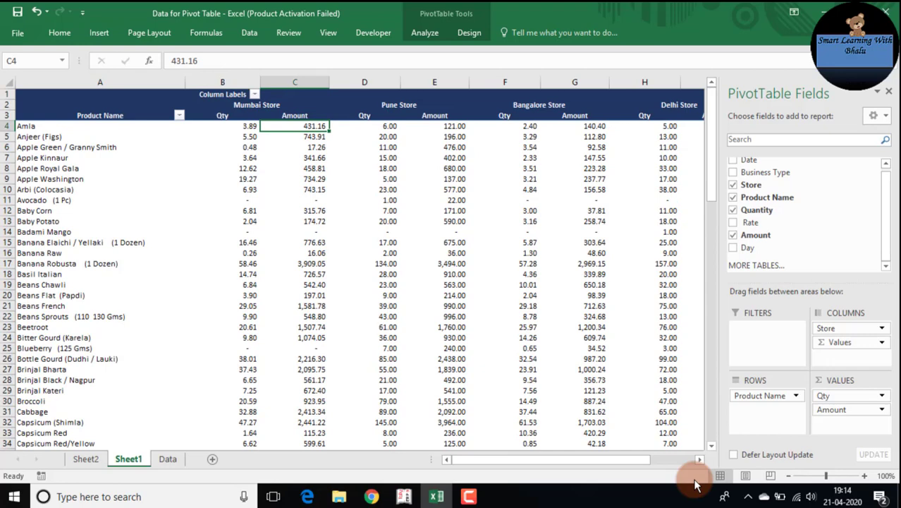
- Open the pivot table's Change Data Source dialog, check the source range and accept it
{"action": "key", "text": "alt"}
{"action": "key", "text": "j"}
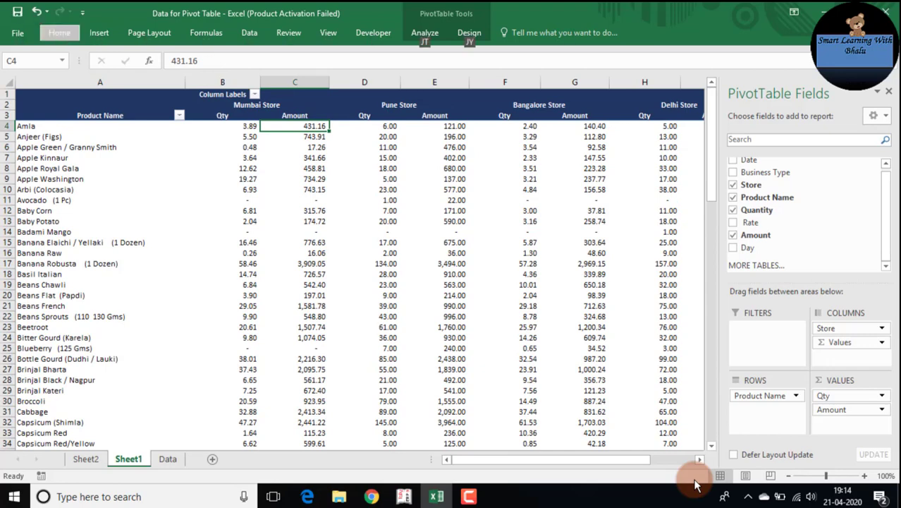
{"action": "key", "text": "t"}
{"action": "key", "text": "i"}
{"action": "key", "text": "d"}
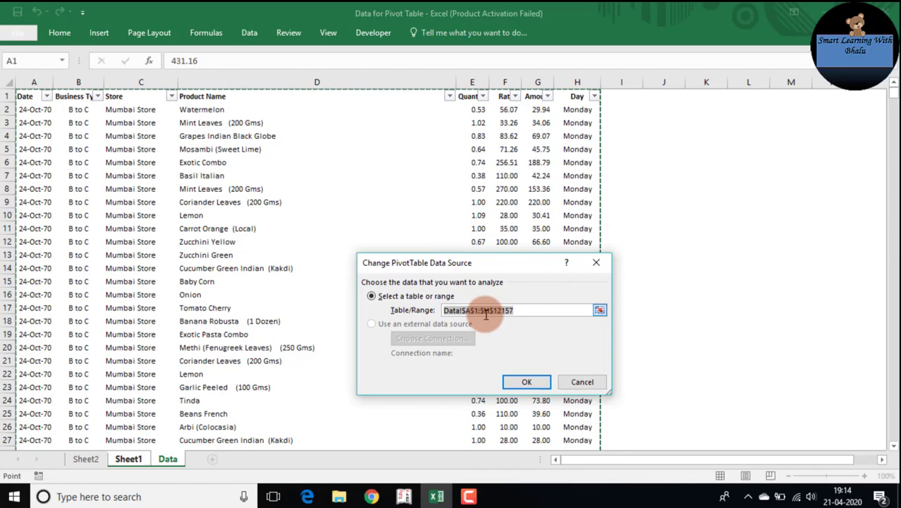
{"action": "key", "text": "Return"}
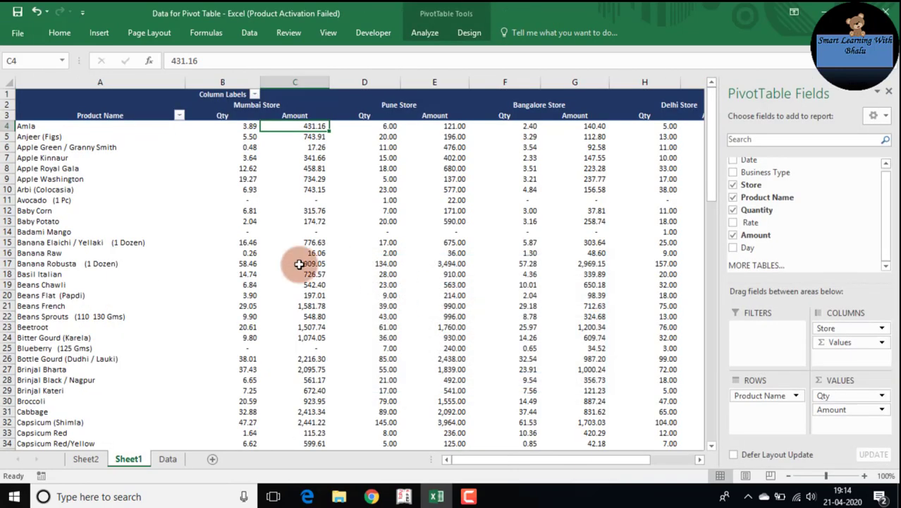
- Review the Amla row across the store columns through to Total Qty and Total Amount
{"action": "key", "text": "Right"}
{"action": "key", "text": "Right"}
{"action": "key", "text": "Right"}
{"action": "key", "text": "Right"}
{"action": "key", "text": "Right"}
{"action": "key", "text": "Right"}
{"action": "key", "text": "Right"}
{"action": "key", "text": "Right"}
{"action": "key", "text": "Right"}
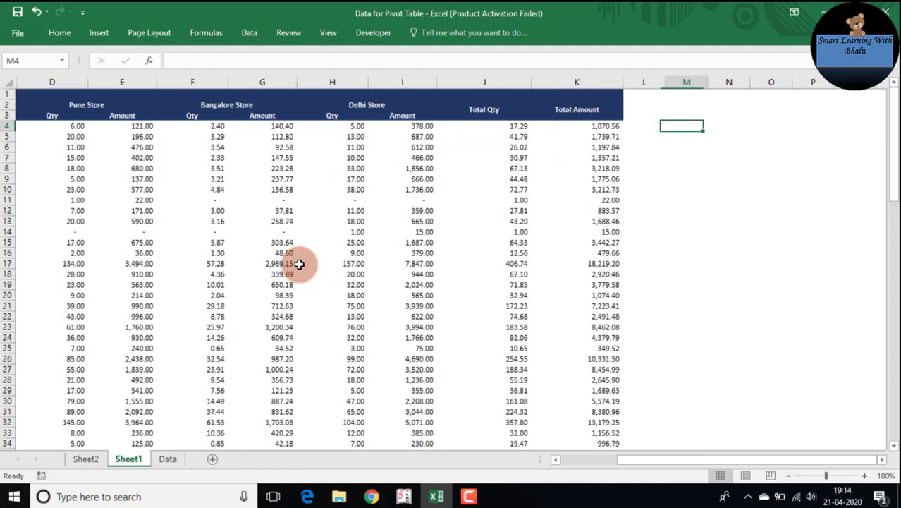
{"action": "key", "text": "Left"}
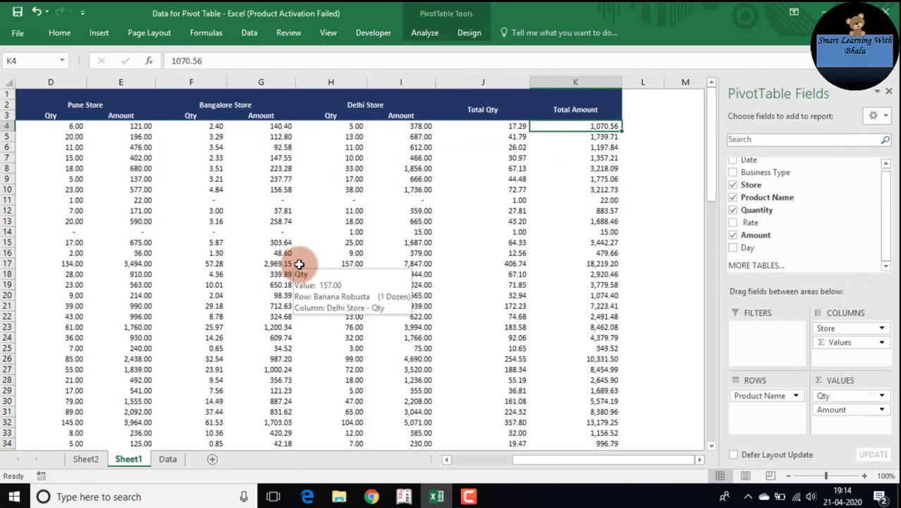
{"action": "key", "text": "Left"}
{"action": "key", "text": "Home"}
{"action": "key", "text": "Up"}
{"action": "key", "text": "Up"}
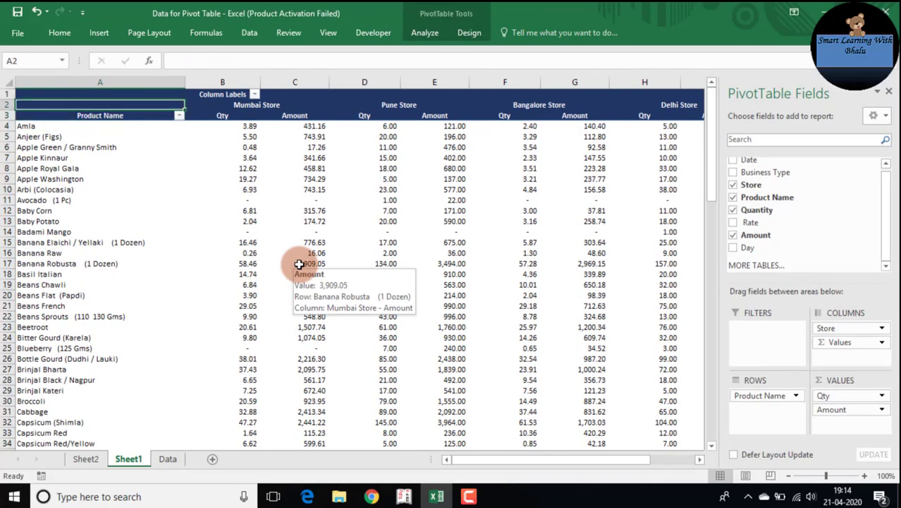
- Select the pivot table from its header rows down to the Grand Total row and return to the Product Name heading
{"action": "key", "text": "Up"}
{"action": "key", "text": "ctrl+shift+Right"}
{"action": "key", "text": "ctrl+shift+Down"}
{"action": "key", "text": "ctrl+shift+Right"}
{"action": "key", "text": "ctrl+shift+Down"}
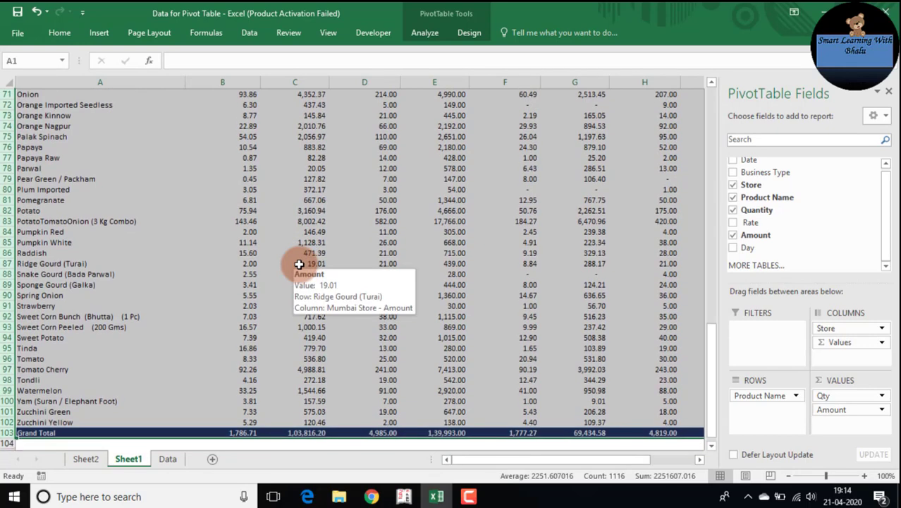
{"action": "key", "text": "ctrl+Home"}
{"action": "key", "text": "Down"}
{"action": "key", "text": "Down"}
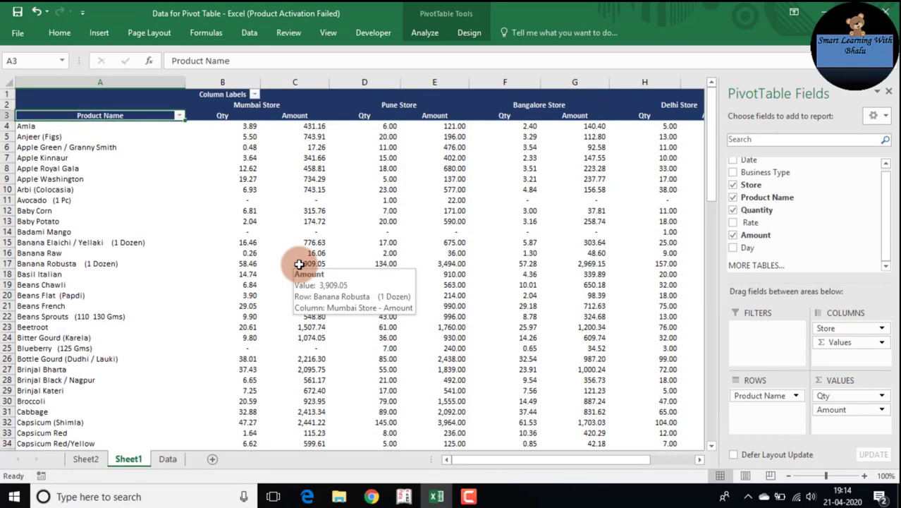
- Look across the Anjeer (Figs) row by store and return to the Amla product name
{"action": "key", "text": "Right"}
{"action": "key", "text": "Right"}
{"action": "key", "text": "Down"}
{"action": "key", "text": "Down"}
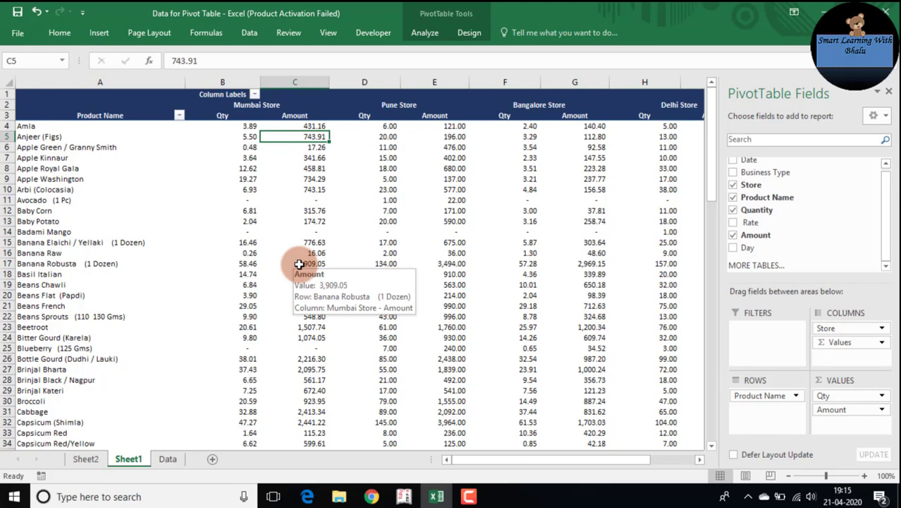
{"action": "key", "text": "Right"}
{"action": "key", "text": "Right"}
{"action": "key", "text": "Right"}
{"action": "key", "text": "Right"}
{"action": "key", "text": "Right"}
{"action": "key", "text": "Right"}
{"action": "key", "text": "Right"}
{"action": "key", "text": "Right"}
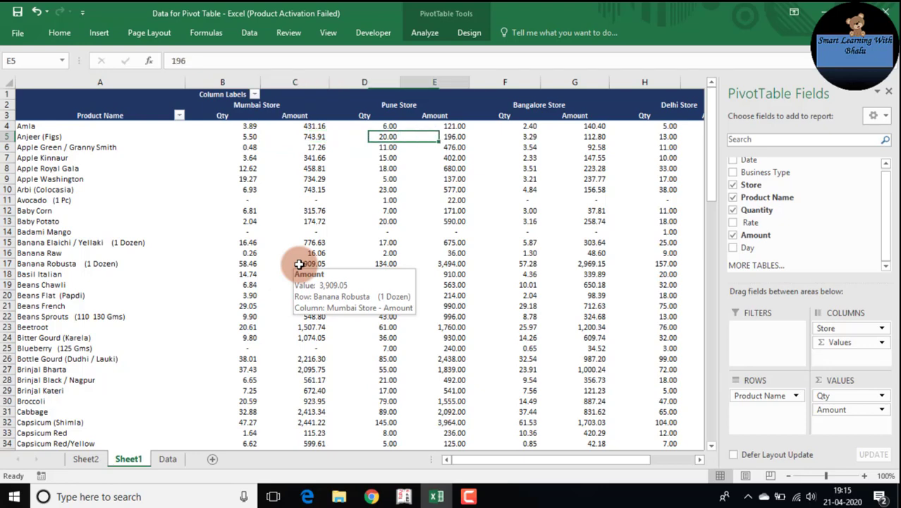
{"action": "key", "text": "Up"}
{"action": "key", "text": "Home"}
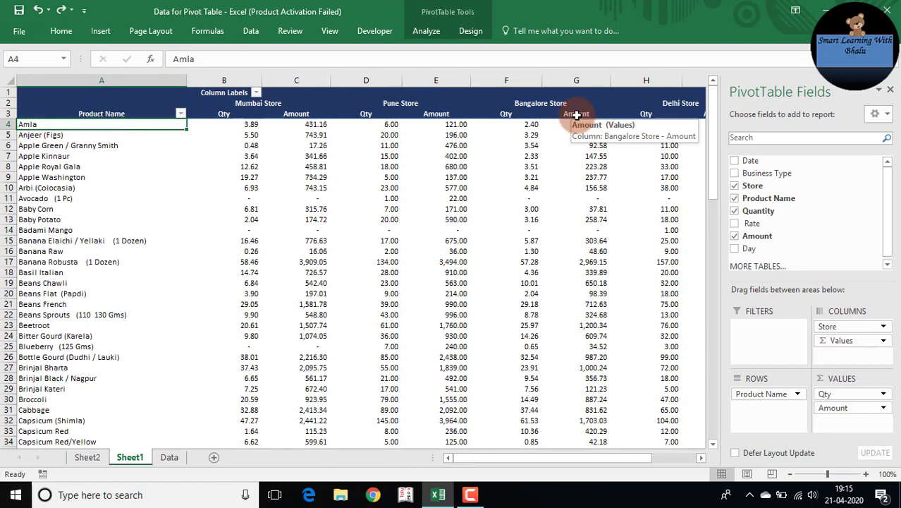